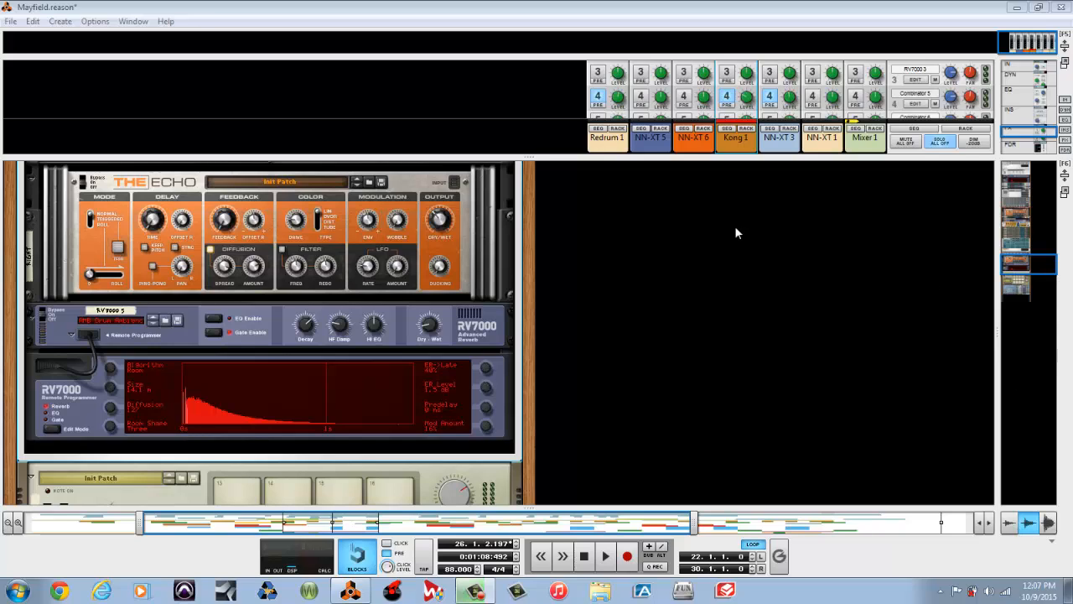
Step: Show the Kong 1 drum device in the rack and audition its kick and snare samples on pads 1 and 2
click(741, 144)
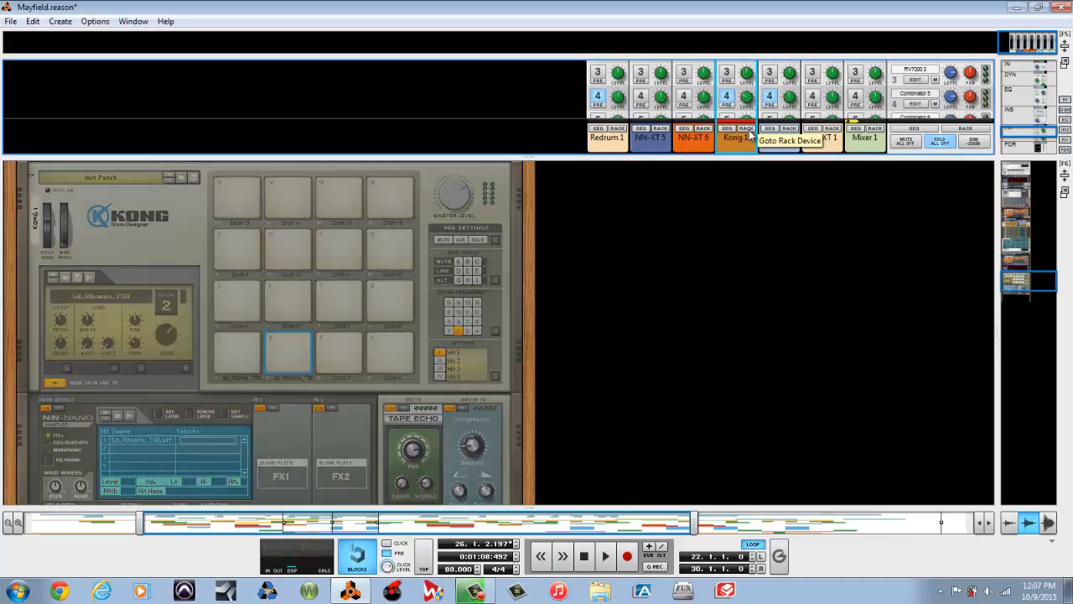
click(215, 344)
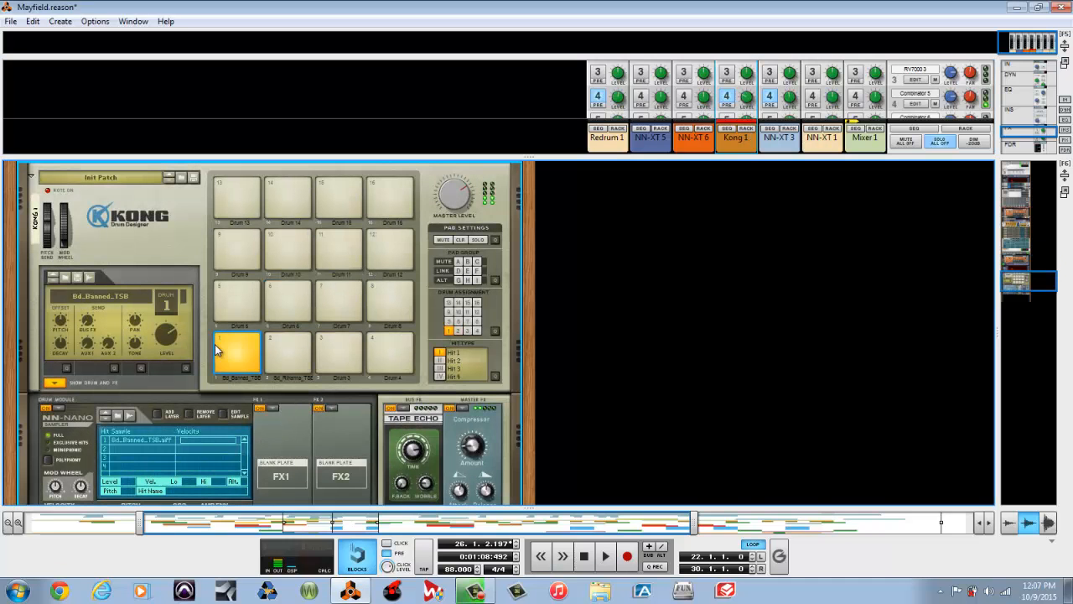
click(297, 346)
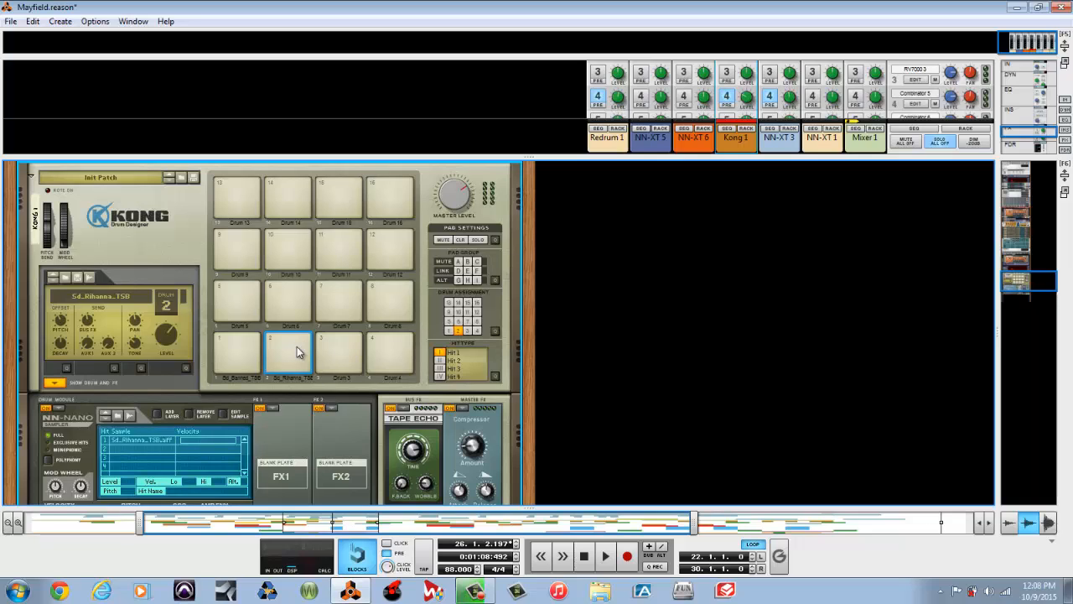
click(252, 348)
click(278, 347)
Step: Bring up Mixer 1 in the rack, solo its channel alongside Kong 1, and play the loop from bar 22
click(875, 129)
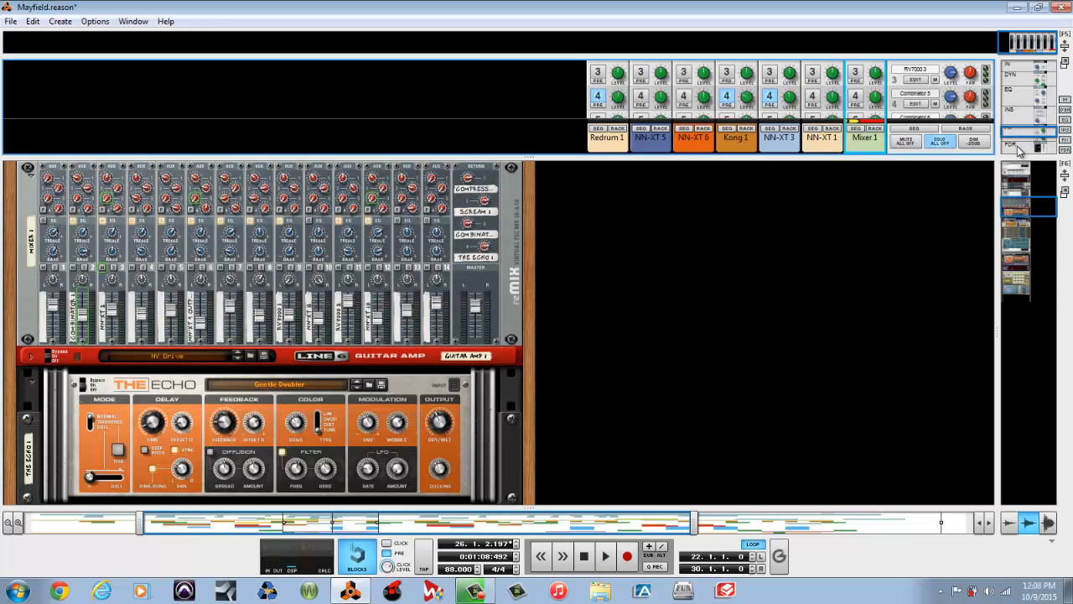
drag(1017, 131, 1015, 147)
click(877, 66)
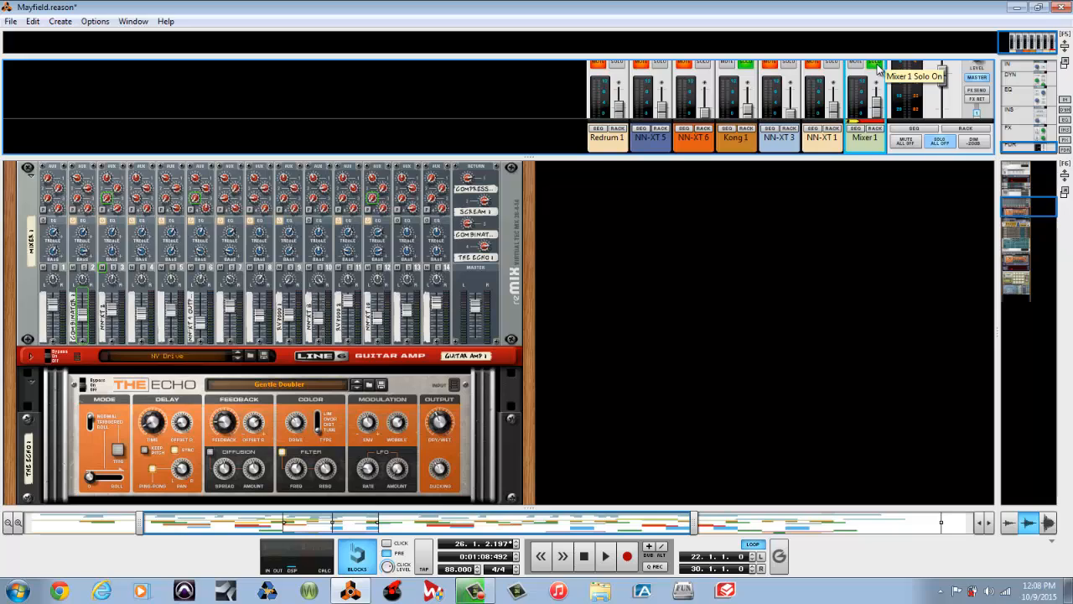
key(KP_1)
key(space)
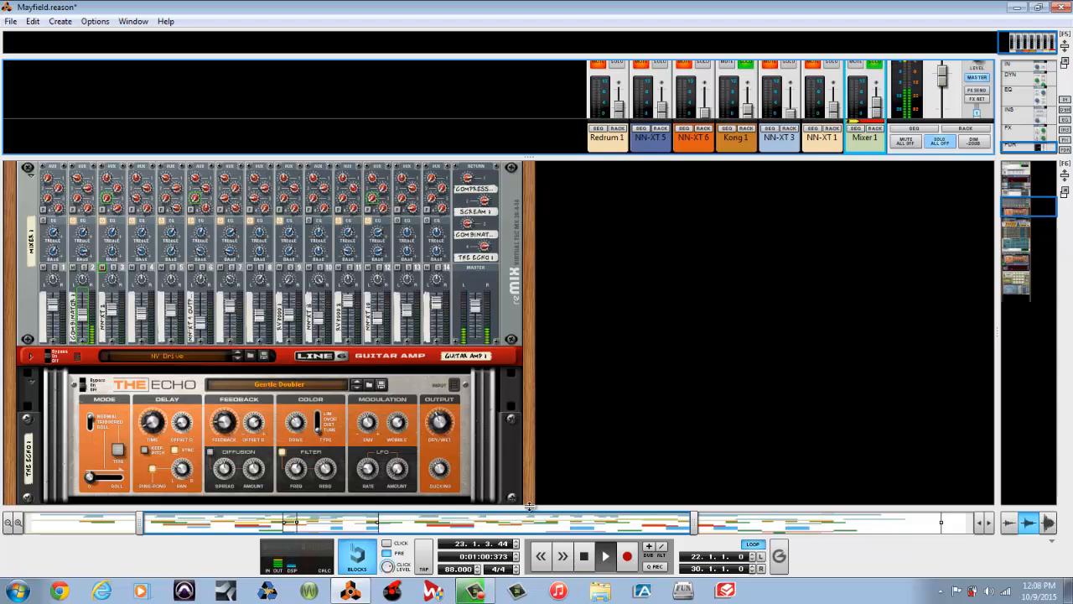
Step: Reveal the Kong 1 track in the sequencer during playback, and stop the song back at the loop start
drag(529, 507, 530, 342)
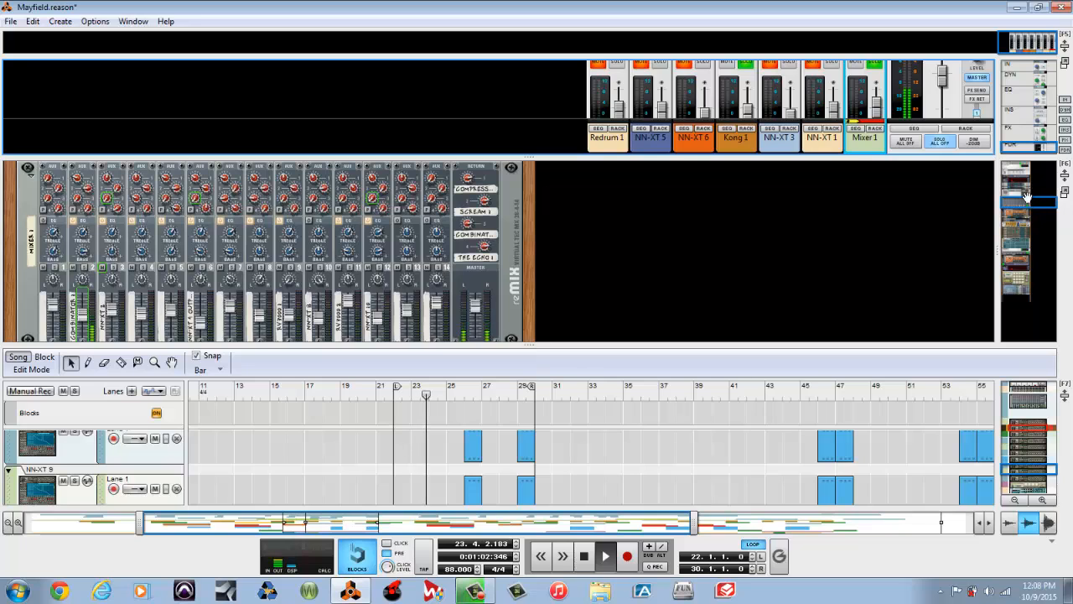
drag(1028, 200, 1028, 205)
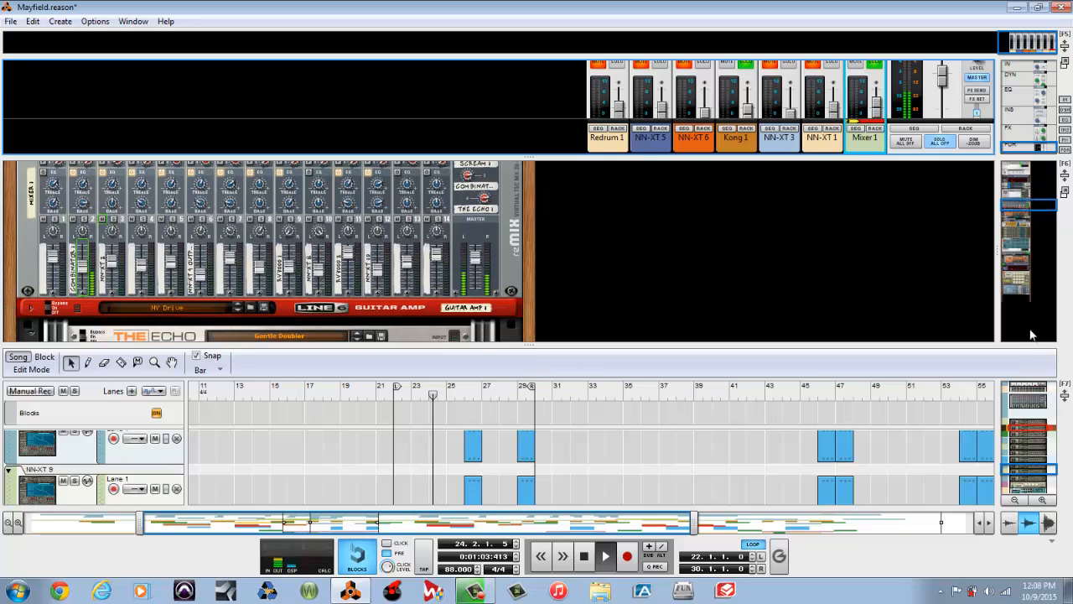
click(1025, 476)
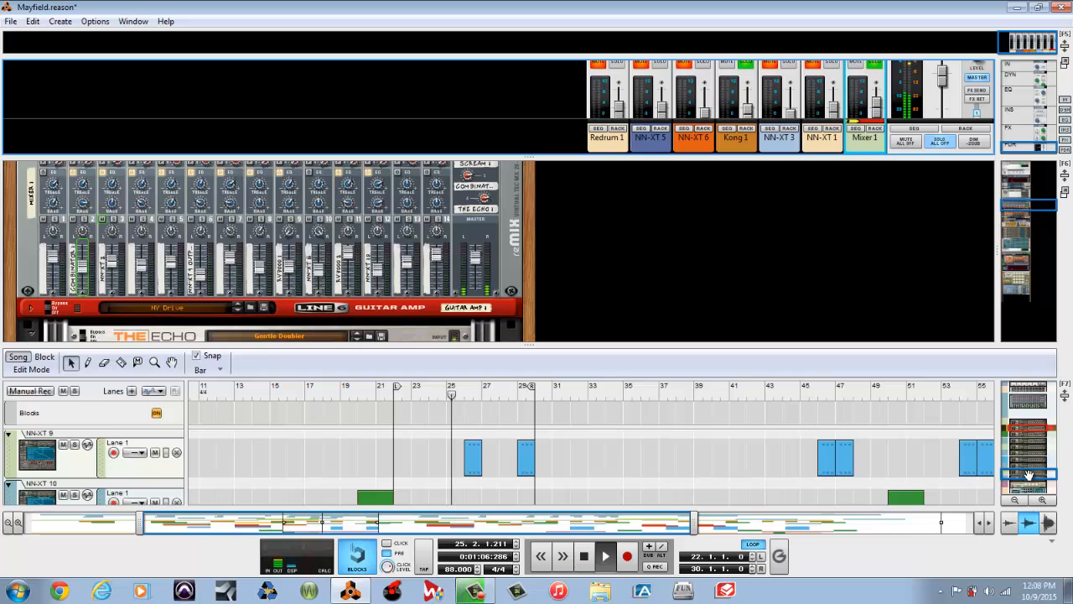
drag(1028, 472, 1028, 485)
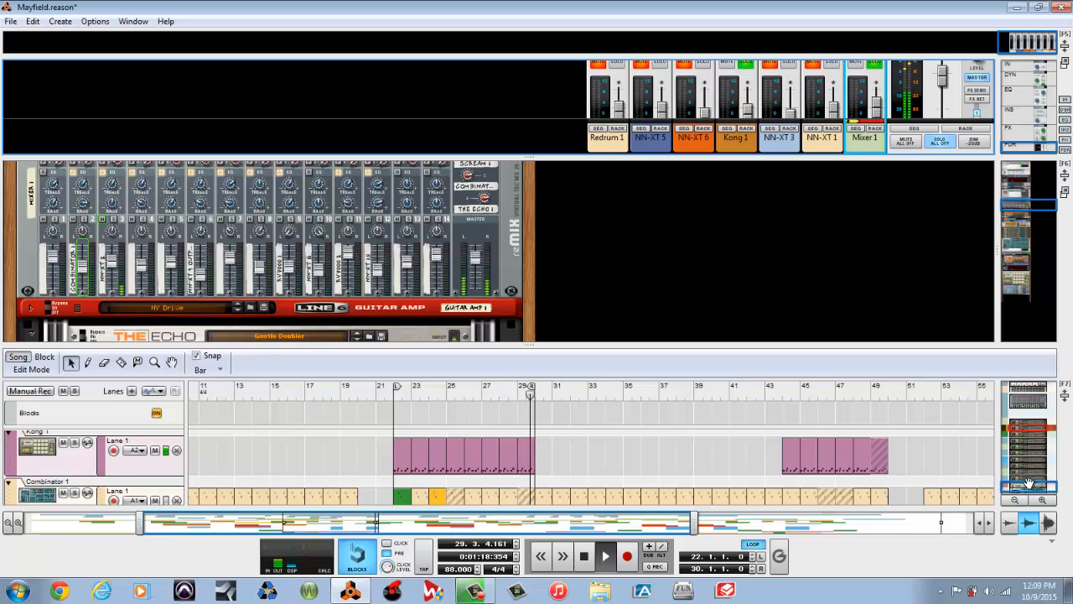
key(space)
key(shift+Return)
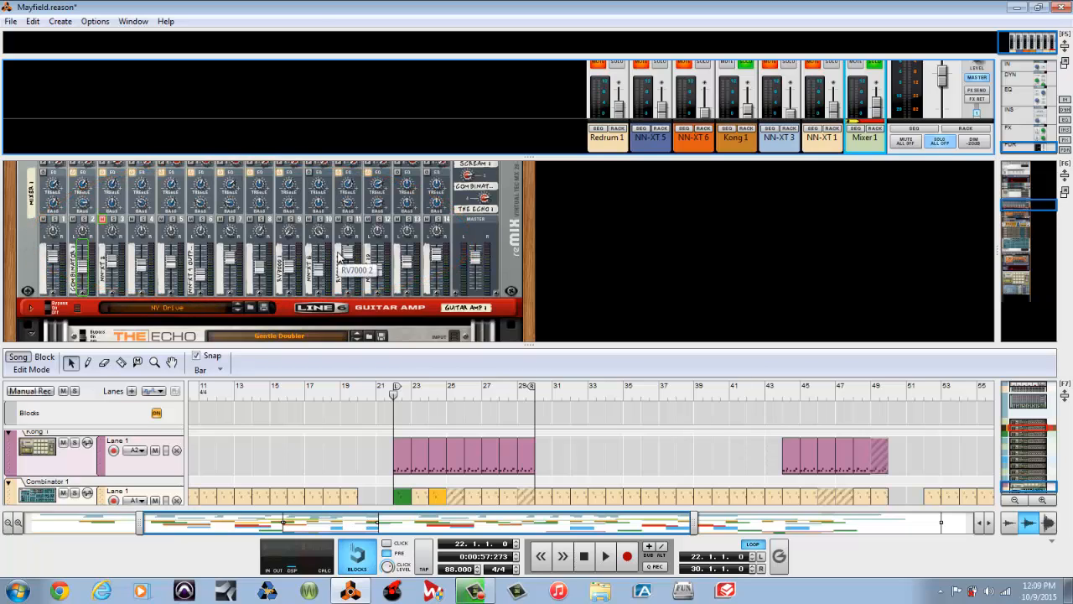
Step: Clear all solos, solo only the Kong 1 channel, and play its loop with the mixer's insert section in view
click(940, 143)
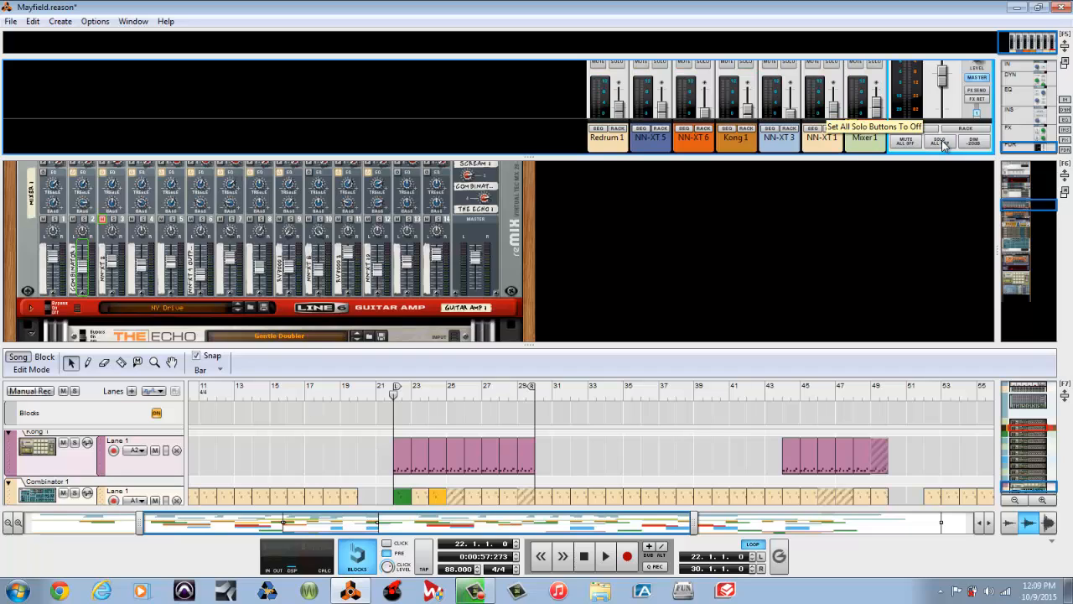
click(746, 63)
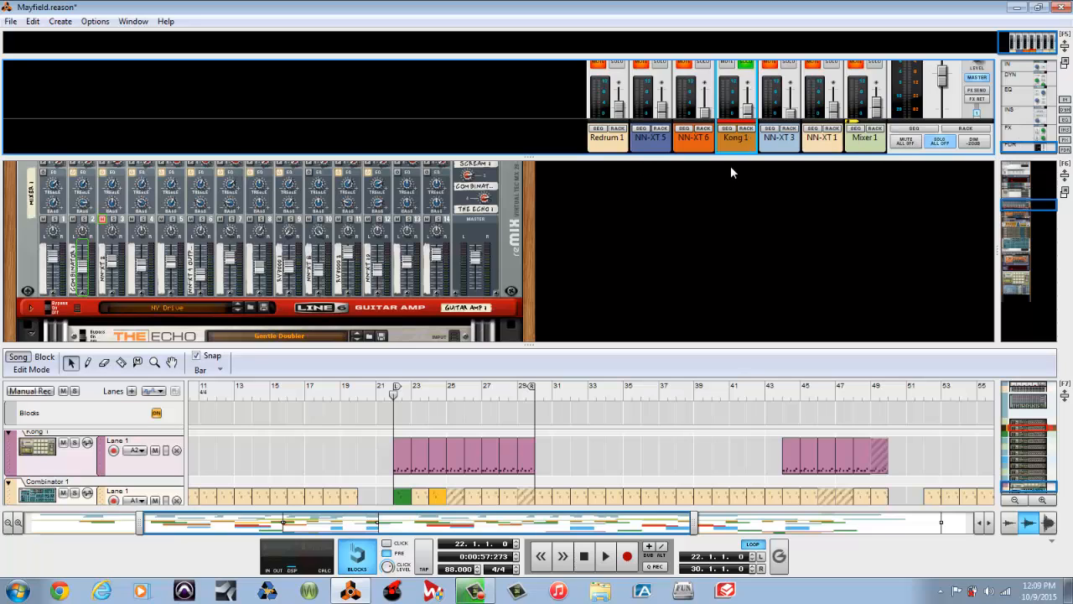
drag(730, 157, 745, 339)
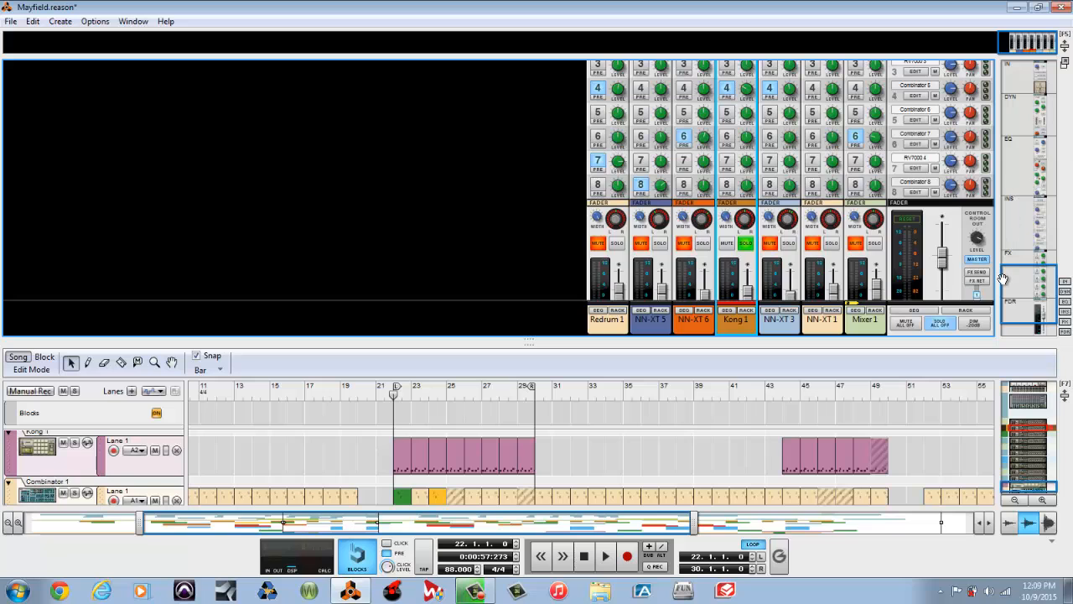
drag(1015, 278, 1010, 210)
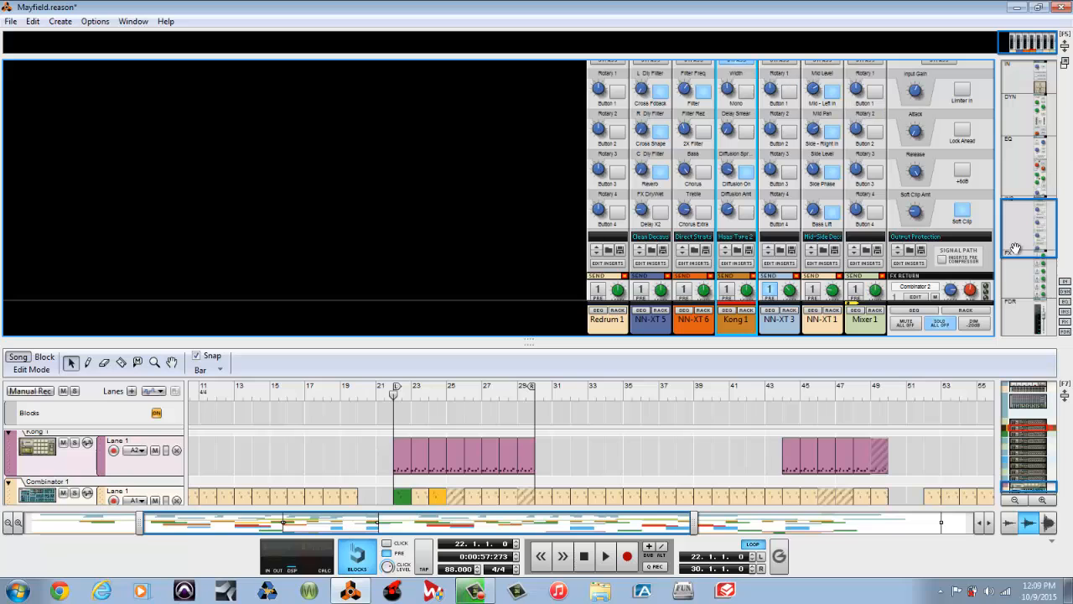
drag(1015, 246, 1015, 248)
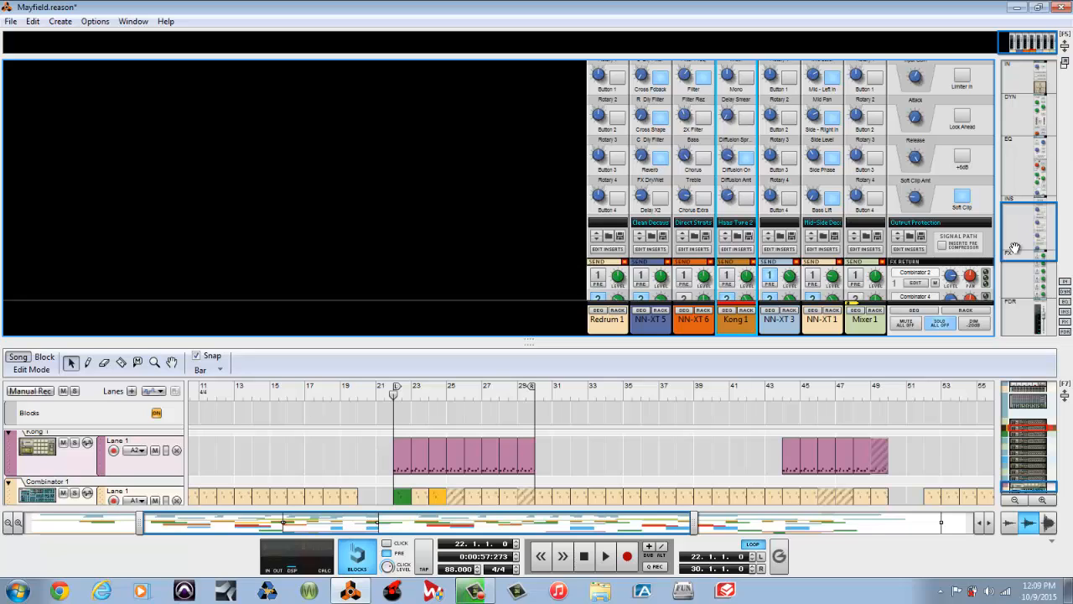
key(space)
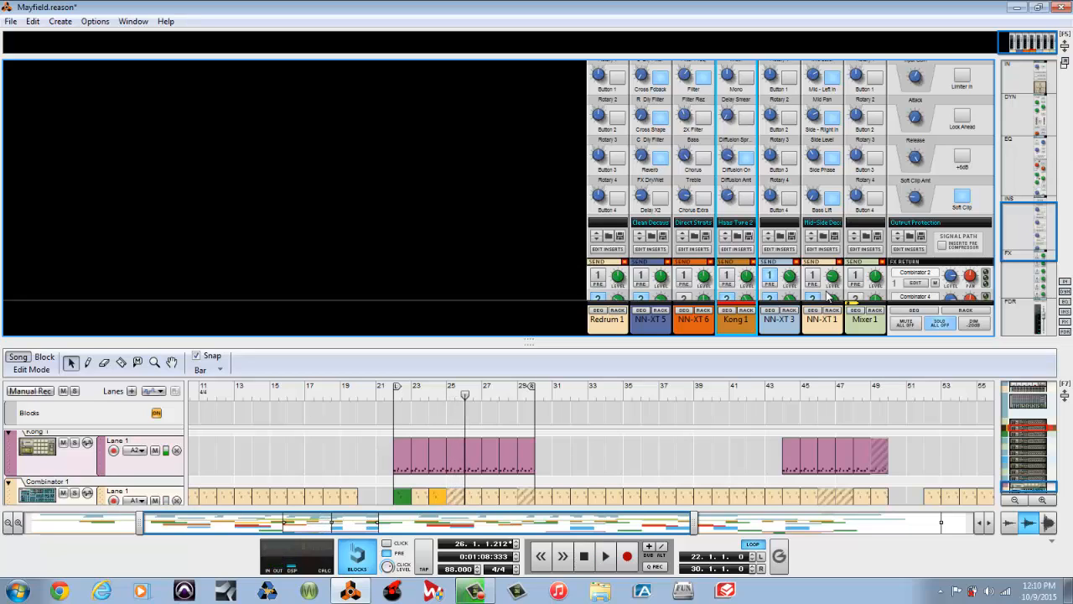
key(space)
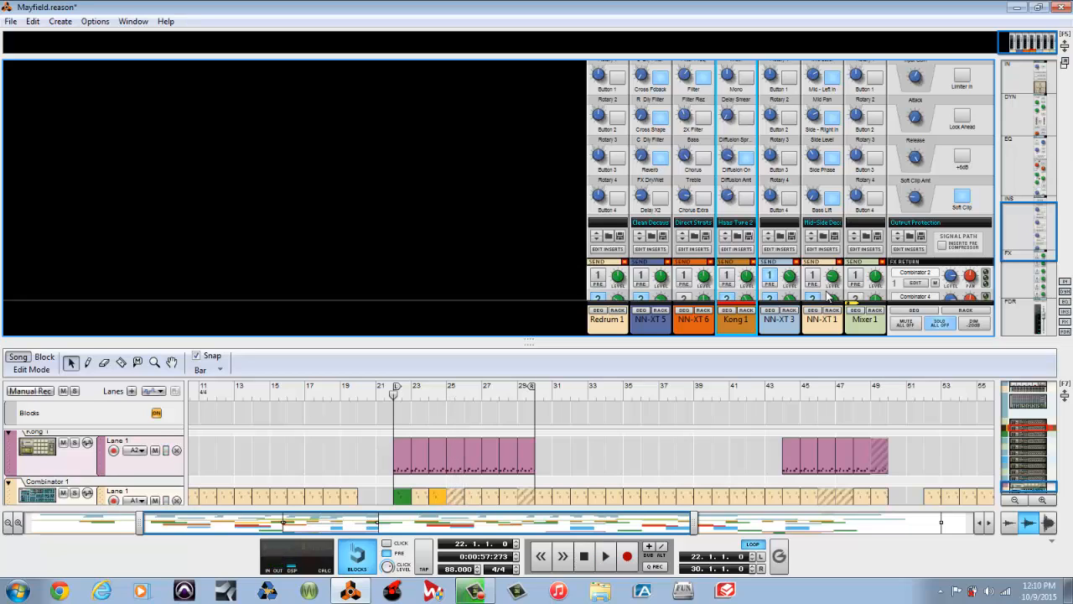
Step: Play the soloed Kong 1 loop with the channel's insert effects bypass turned off
click(1011, 215)
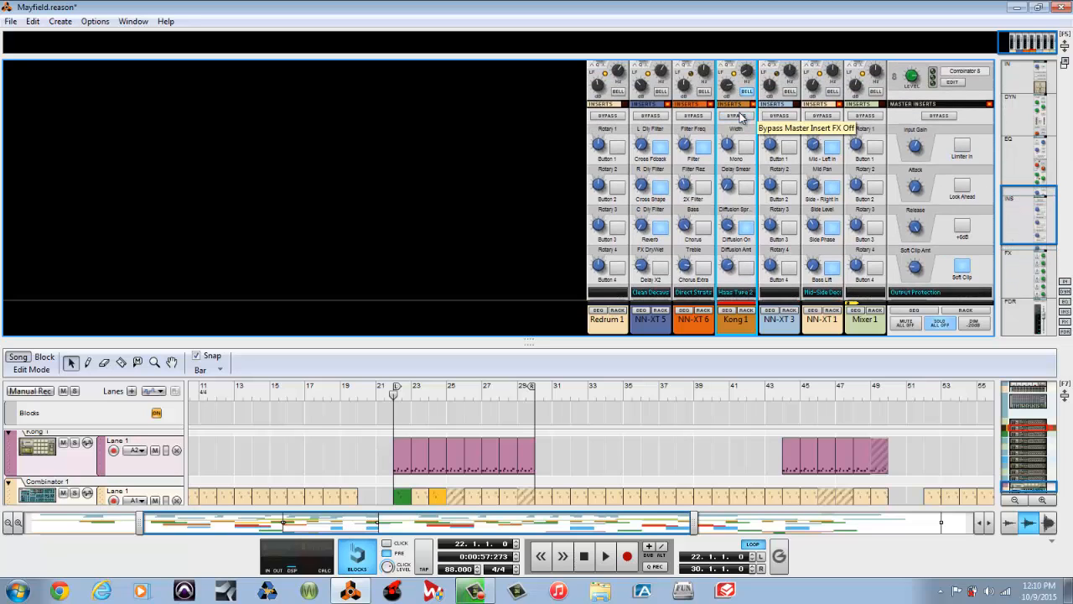
key(space)
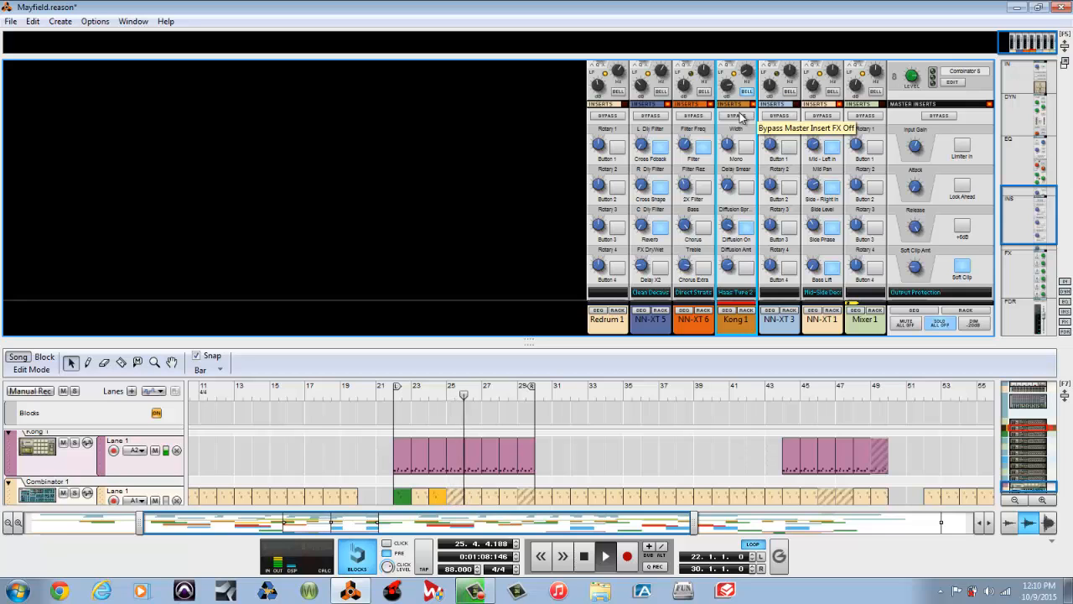
key(space)
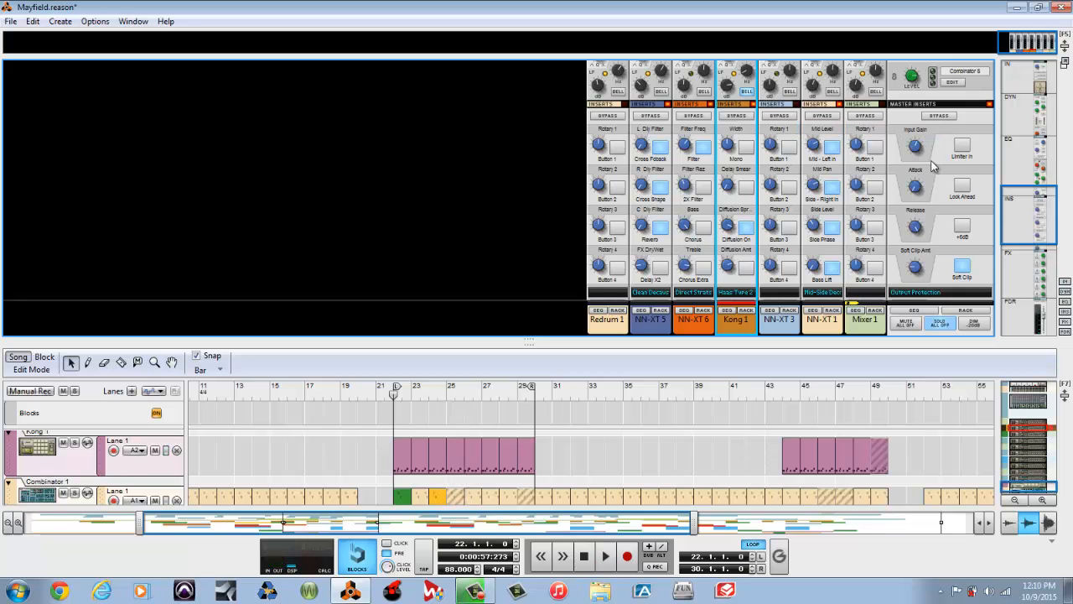
Step: Open the Kong 1 channel's insert effects for editing and enlarge the rack area to show the whole device chain
drag(1030, 217, 1018, 192)
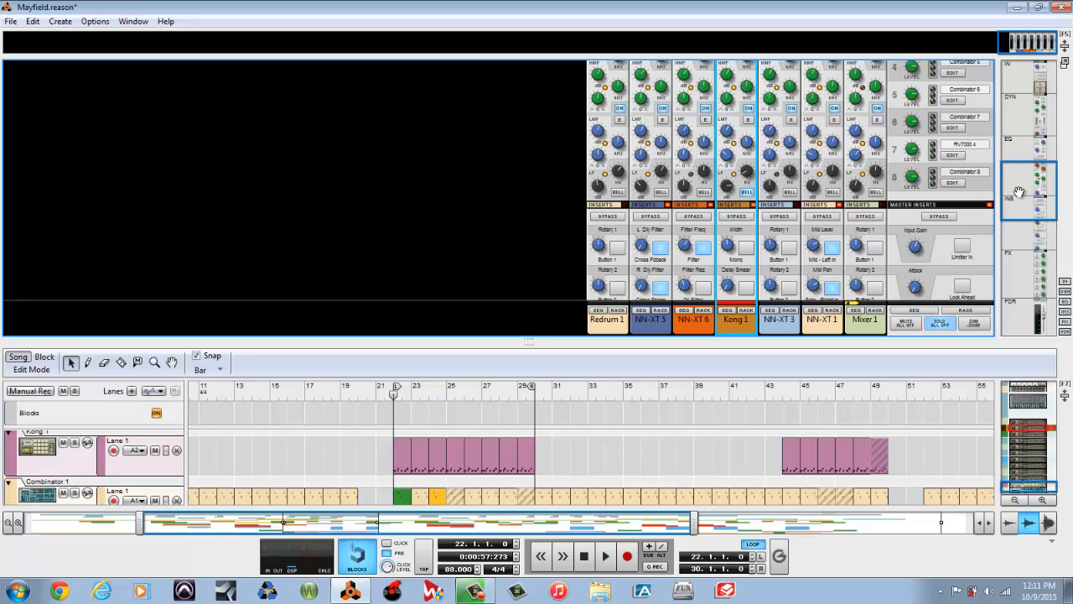
drag(1019, 192, 1015, 236)
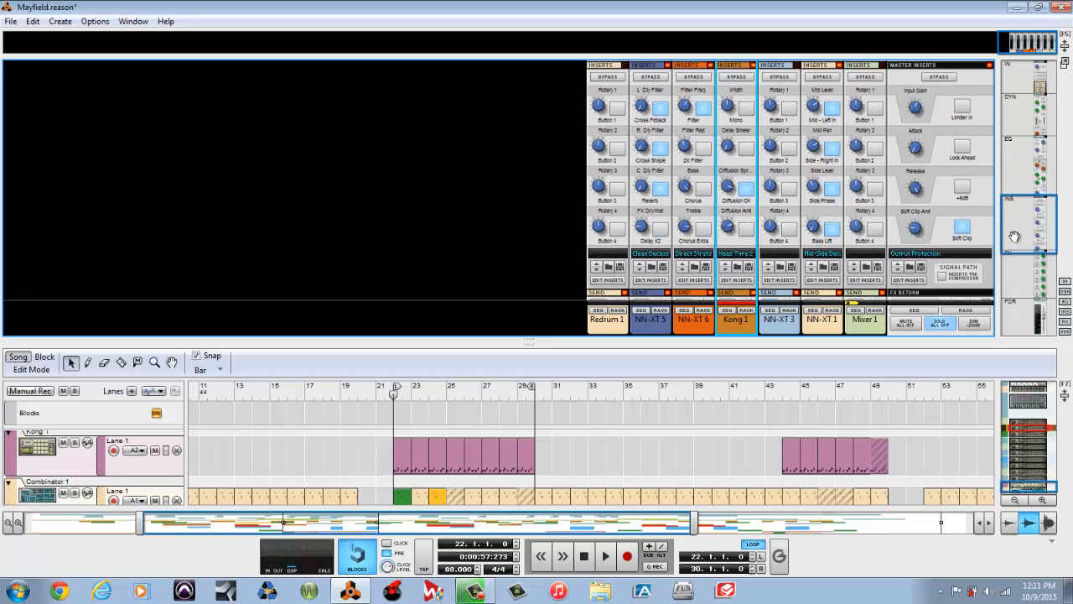
click(737, 280)
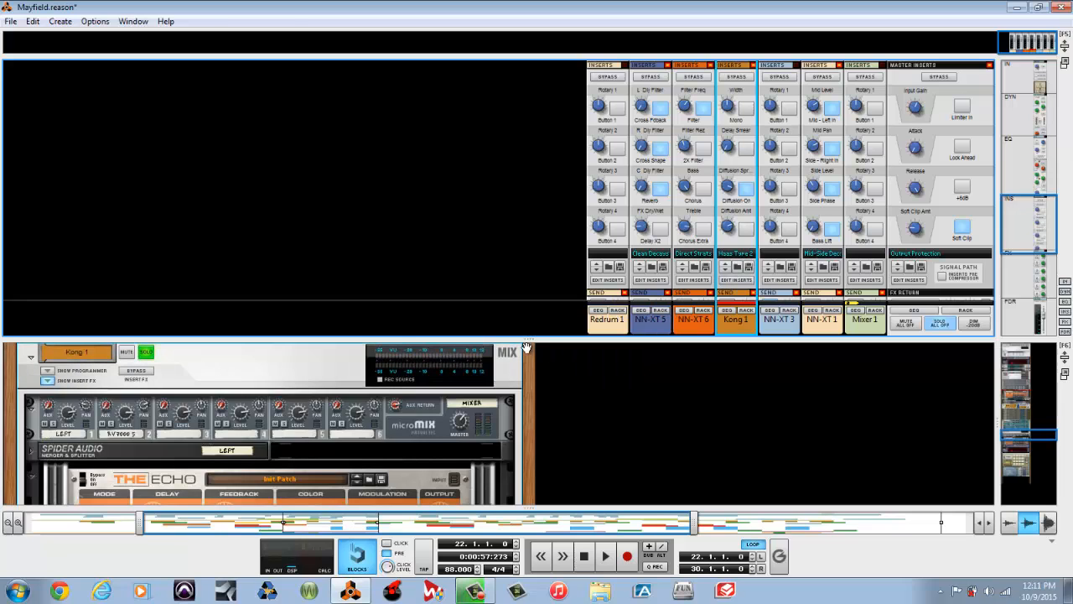
drag(529, 338, 537, 75)
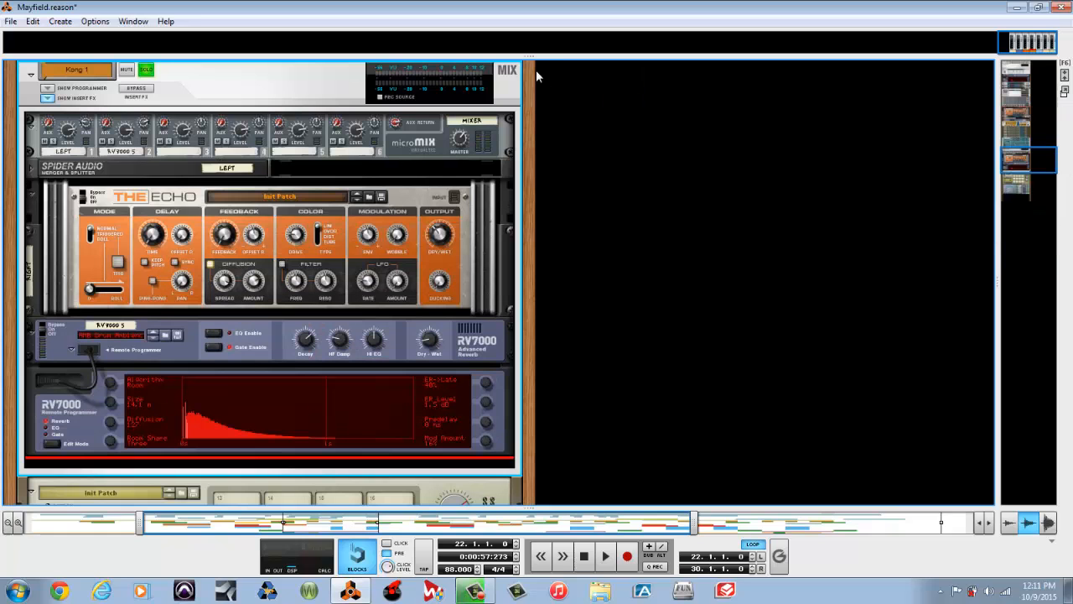
Step: Set the RV7000 5 reverb to Bypass, show the Kong 1 insert programmer, and play the loop
click(46, 329)
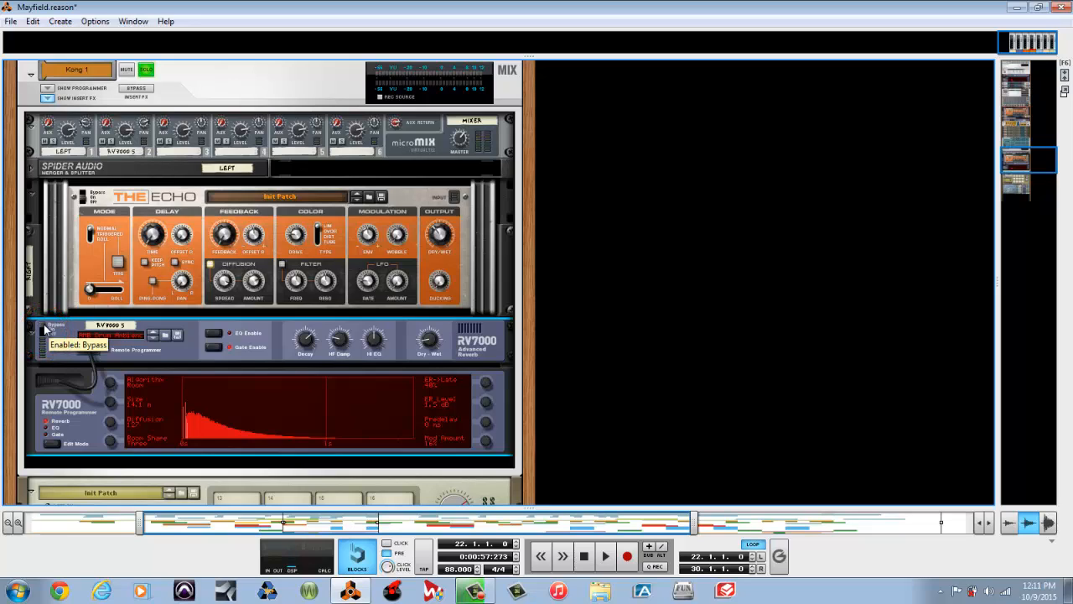
key(space)
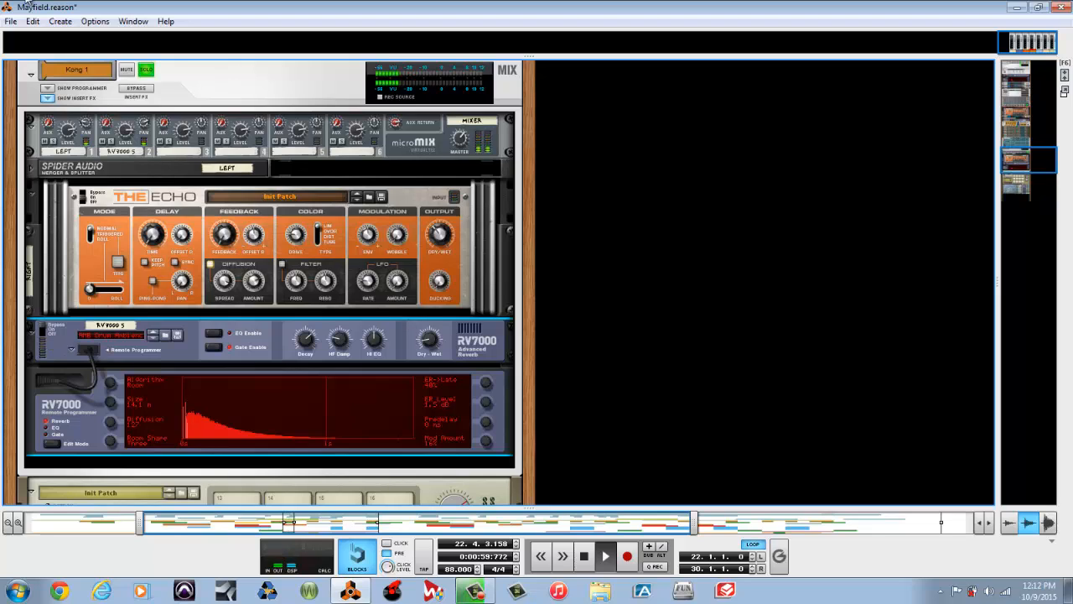
click(48, 88)
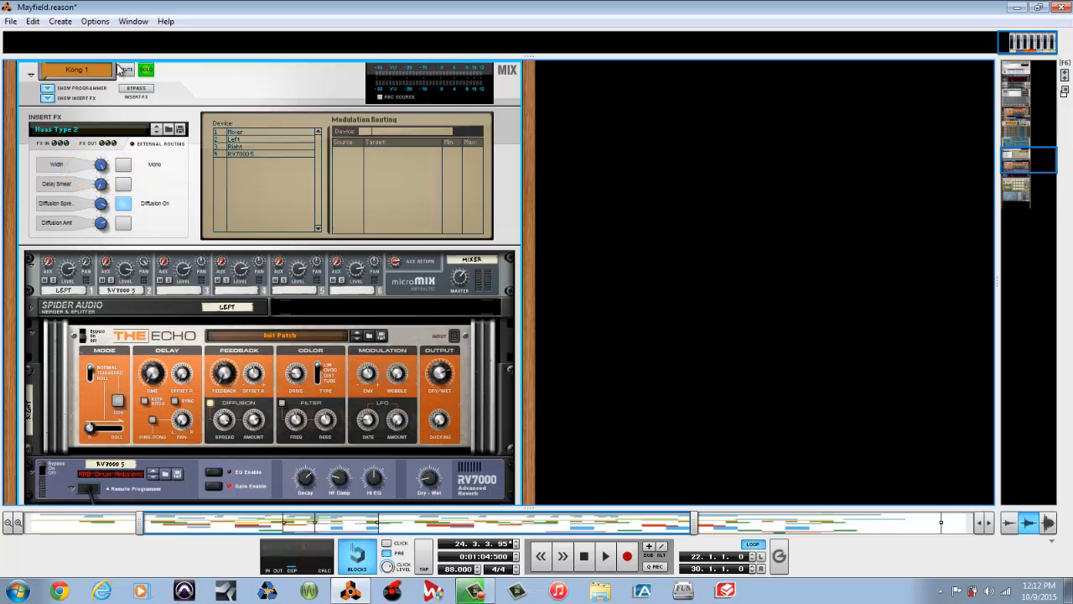
key(space)
key(space)
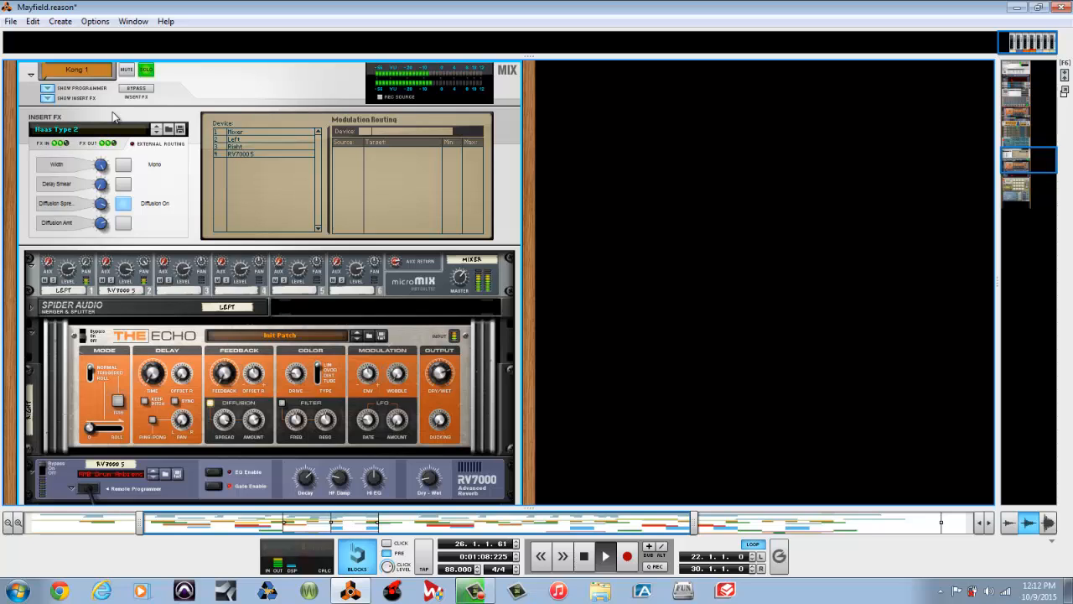
key(space)
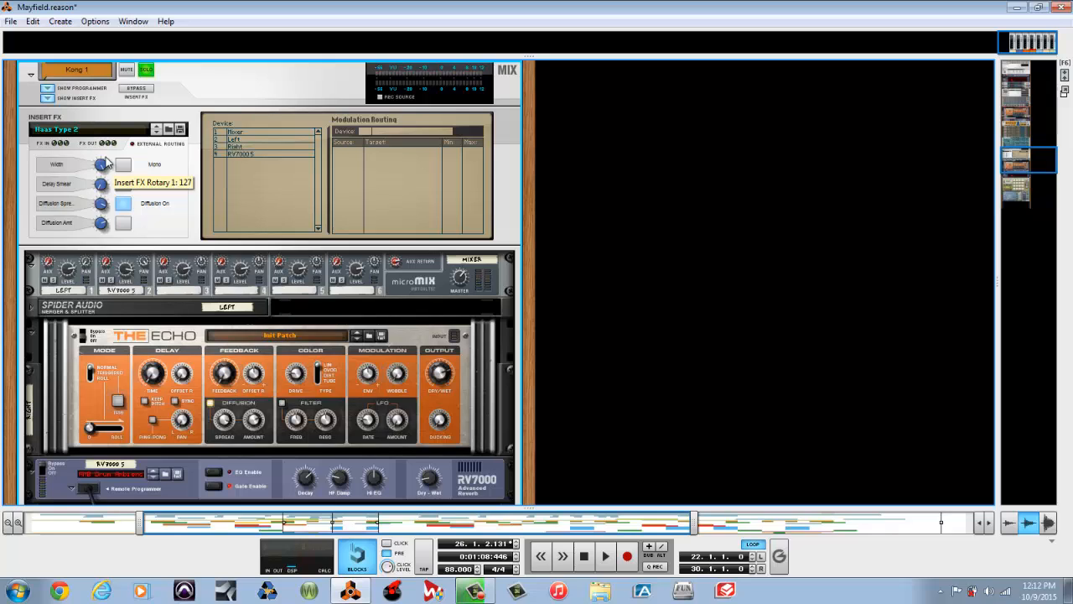
Step: Lower the Haas Type 2 Width to 77, comparing the playing loop with Mono on and off
drag(107, 163, 100, 232)
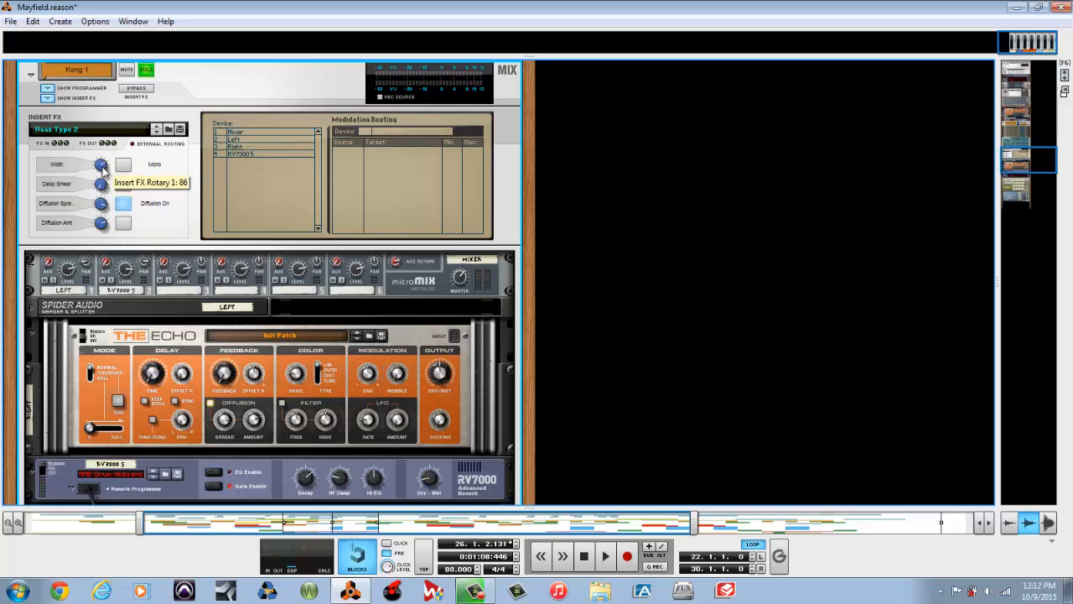
drag(103, 168, 104, 175)
key(space)
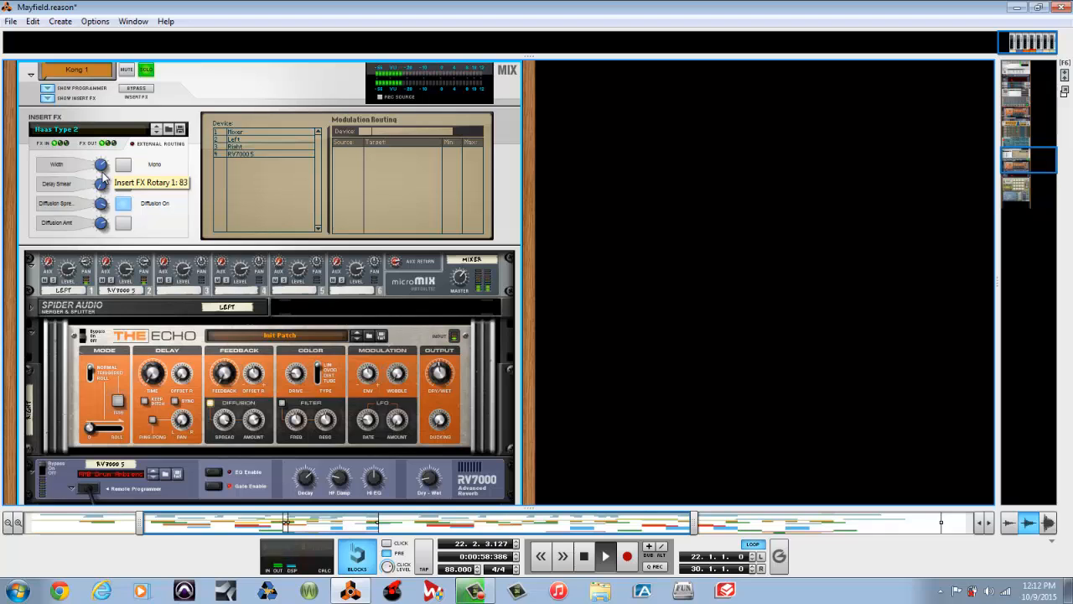
drag(104, 174, 104, 171)
click(120, 168)
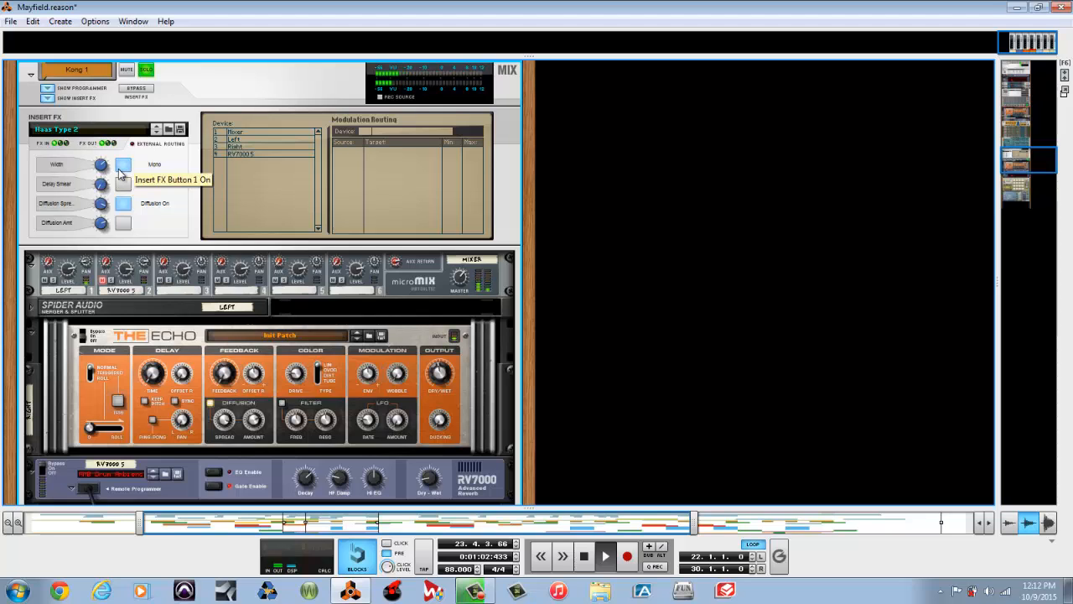
click(120, 172)
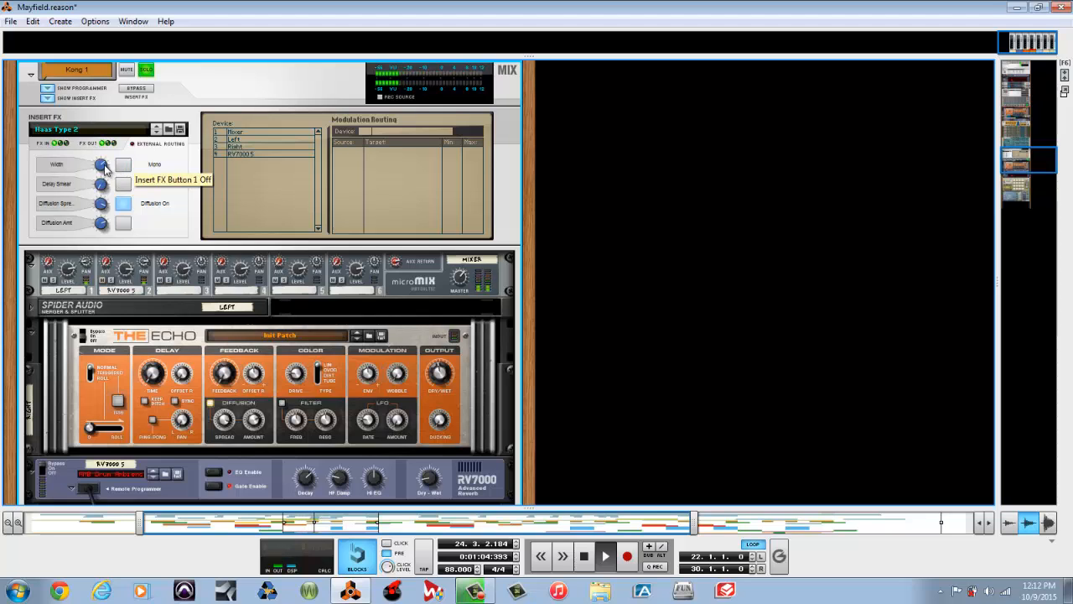
drag(105, 170, 103, 173)
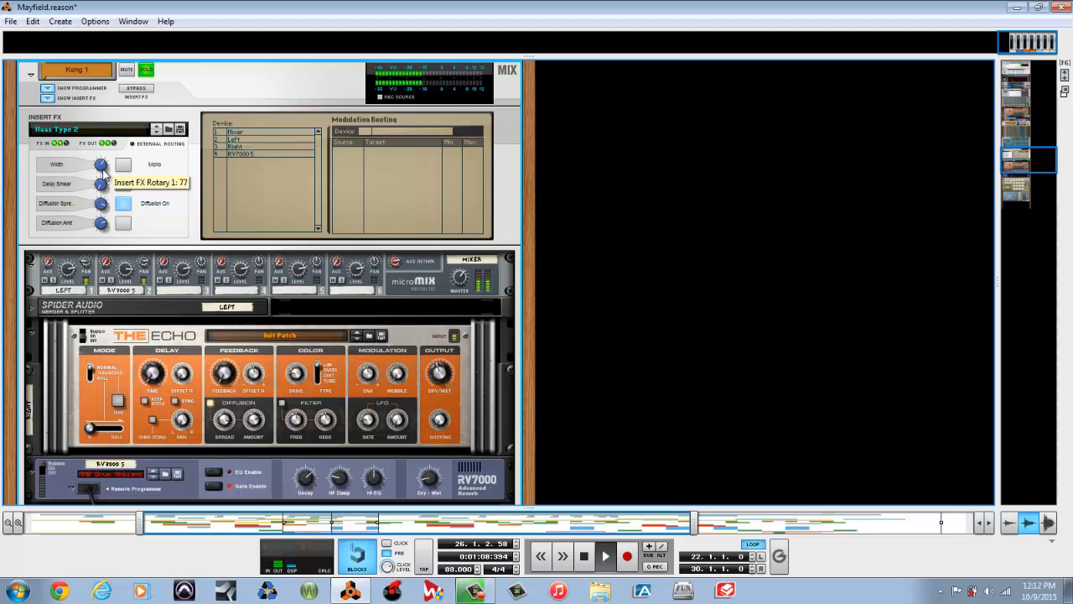
Step: Switch the RV7000 5 reverb back to On and play the soloed Kong 1 loop to hear it
key(space)
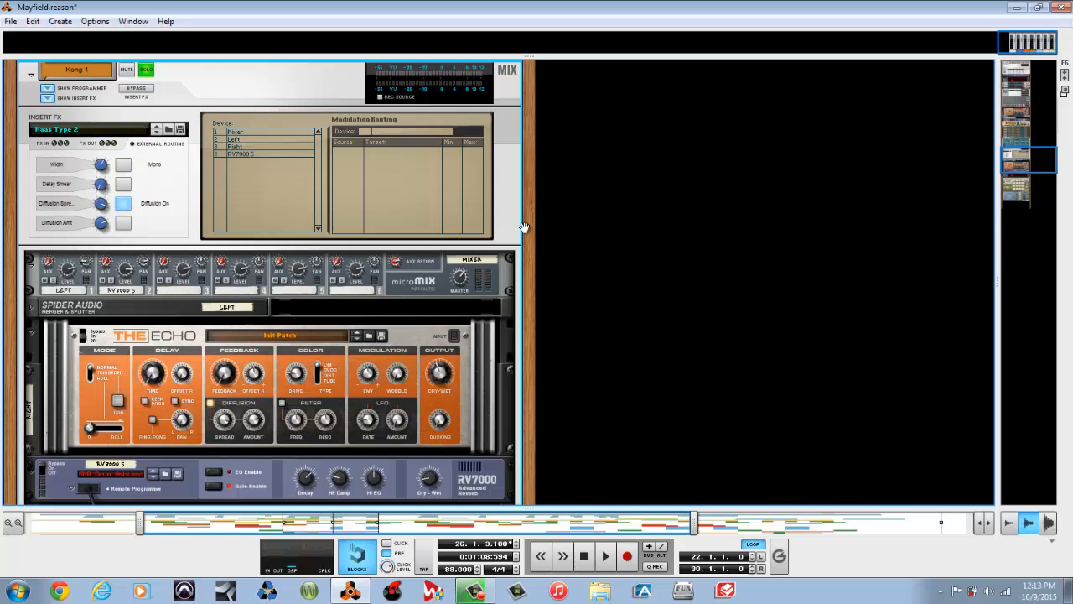
drag(526, 227, 512, 69)
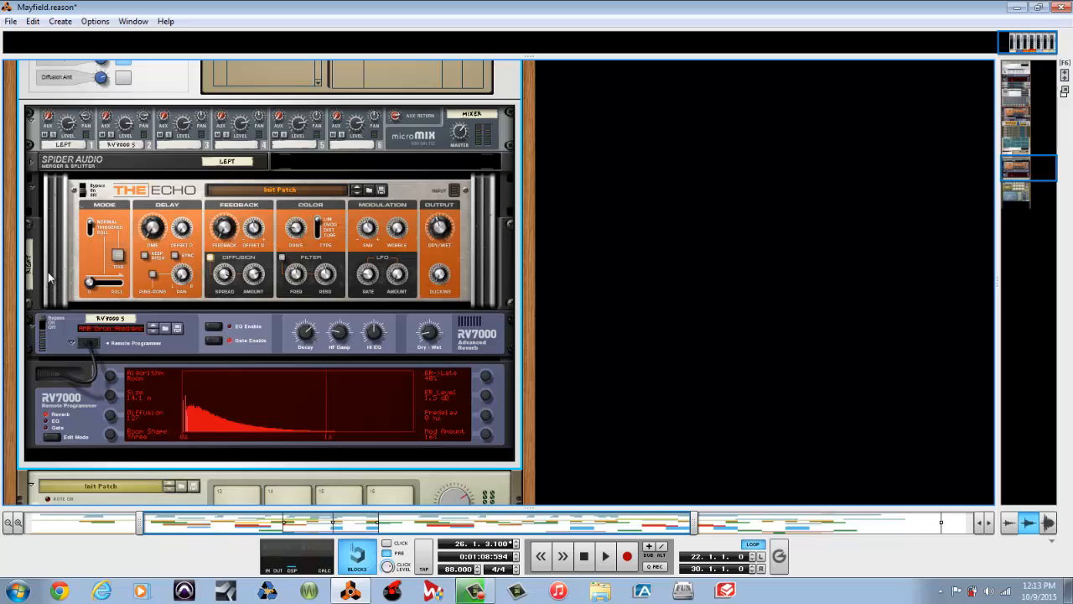
click(46, 323)
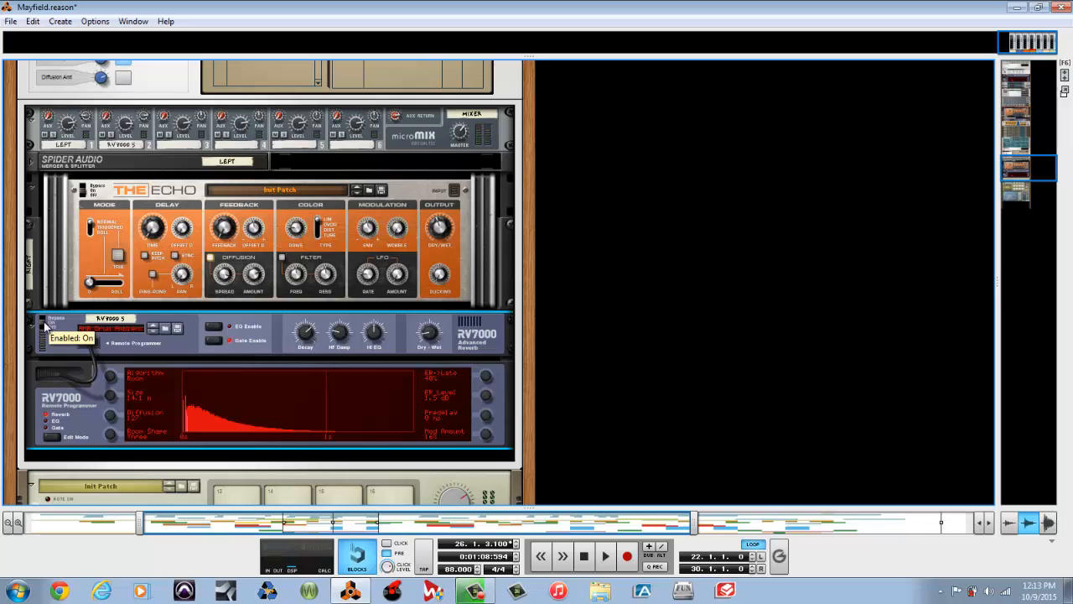
key(space)
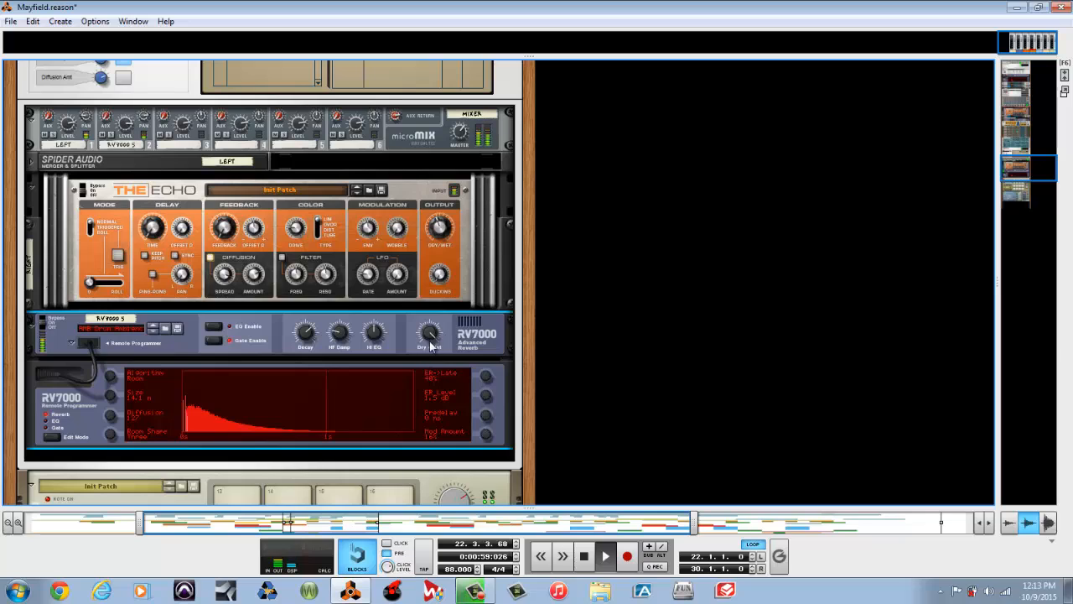
mouse_move(431, 338)
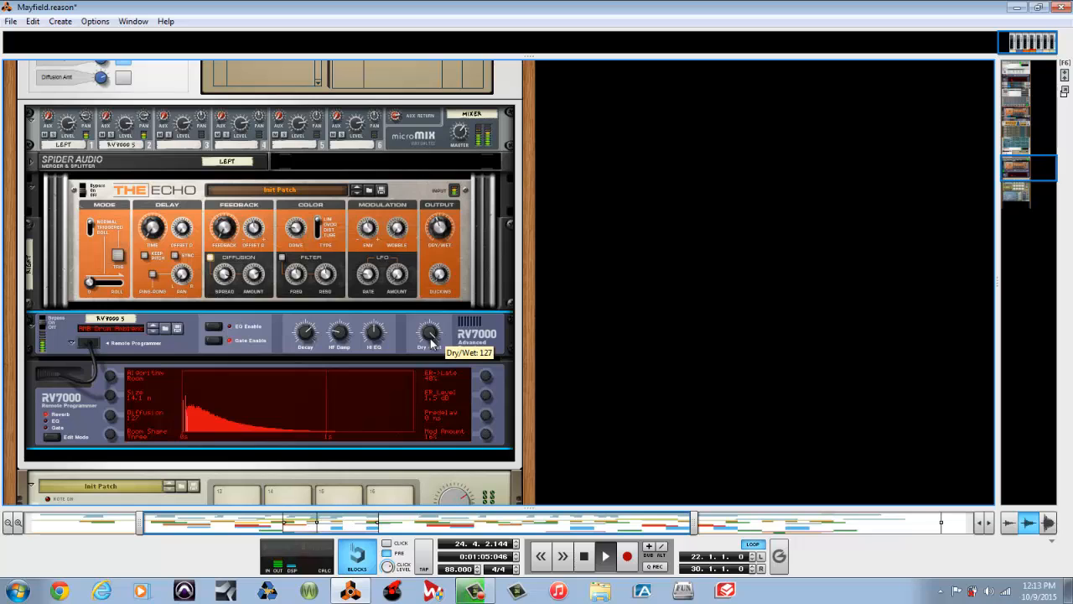
key(space)
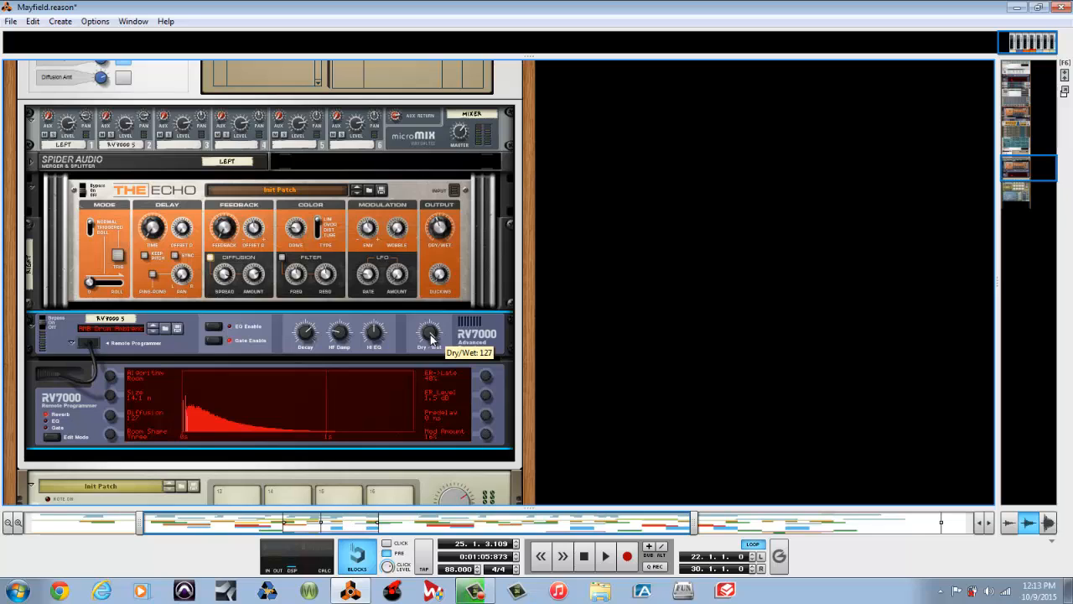
Step: Lower the RV7000 5 Dry/Wet level while listening to the loop, and show the Gate settings in its Remote Programmer
drag(429, 335, 460, 456)
mouse_move(427, 334)
key(Return)
key(space)
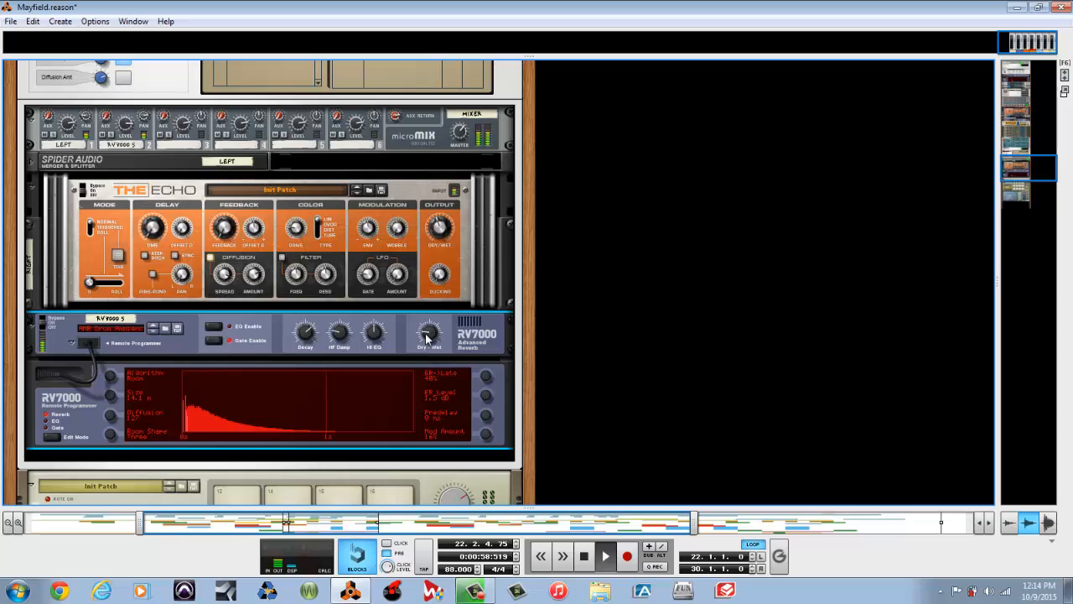
drag(427, 336, 427, 340)
click(47, 427)
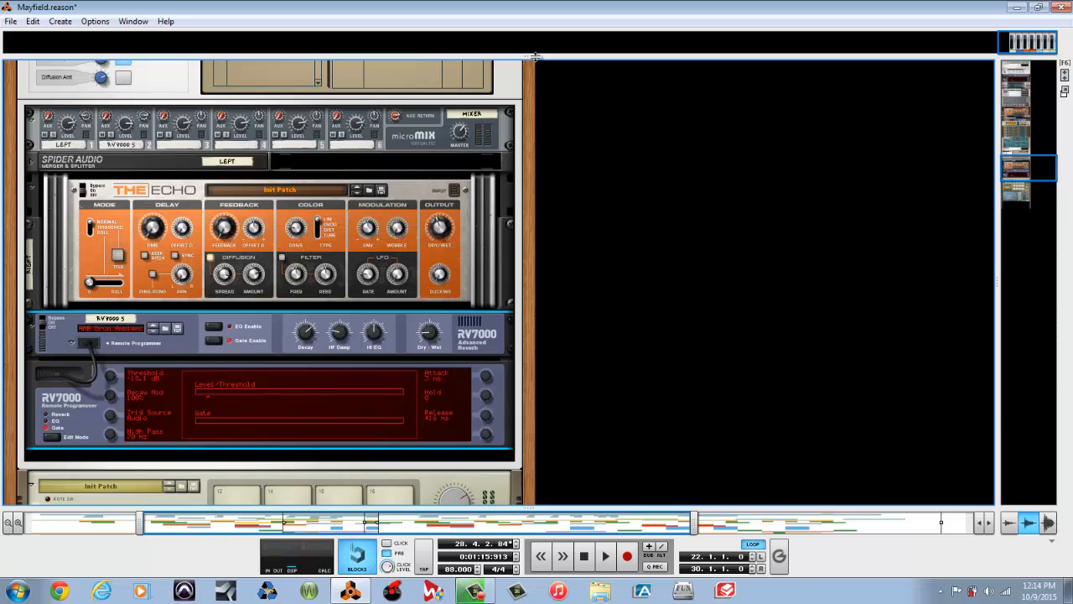
Step: Bring up the main mixer at its fader section and turn off all channel solos
key(F5)
drag(1022, 201, 1010, 244)
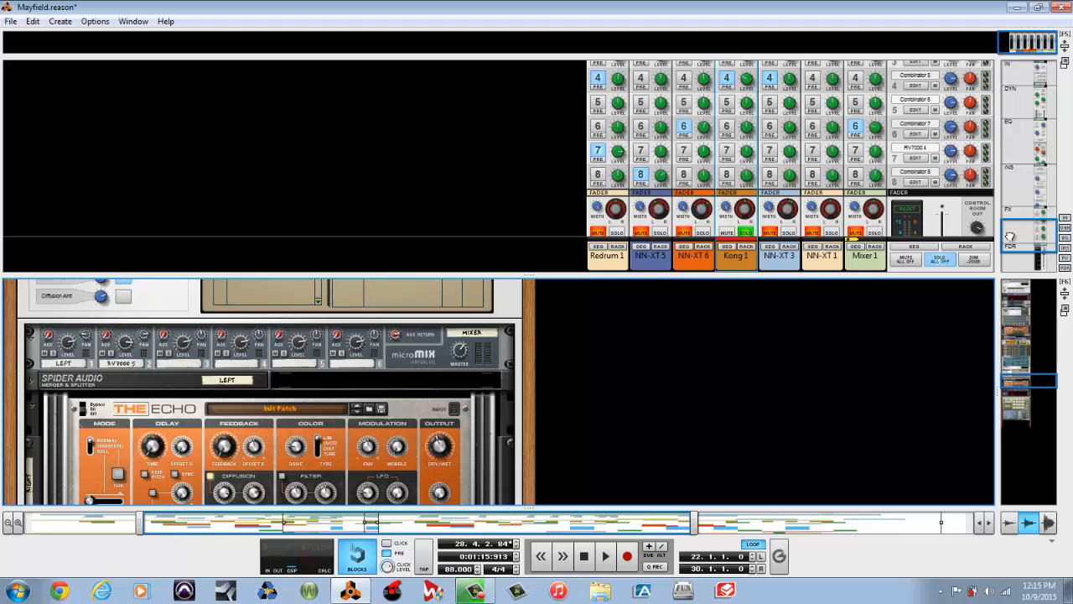
drag(1010, 237, 1010, 248)
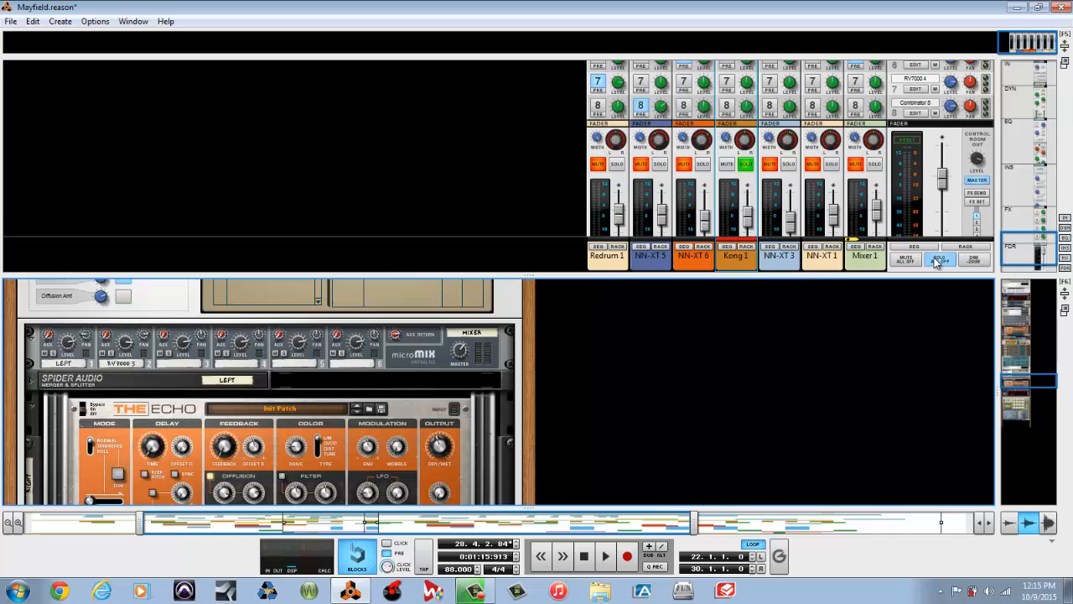
drag(1027, 242, 1025, 255)
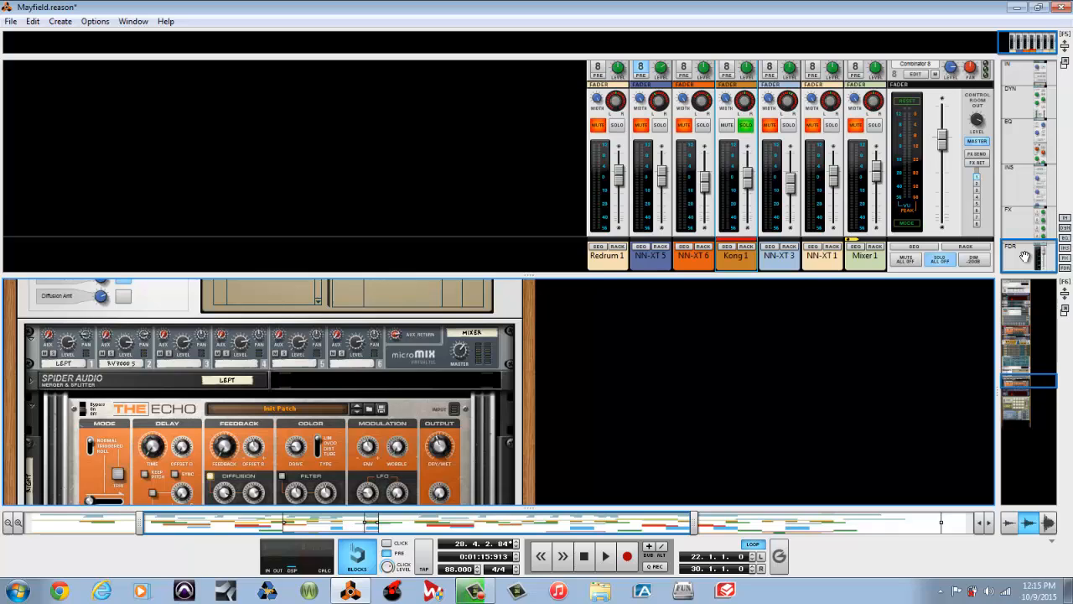
click(942, 261)
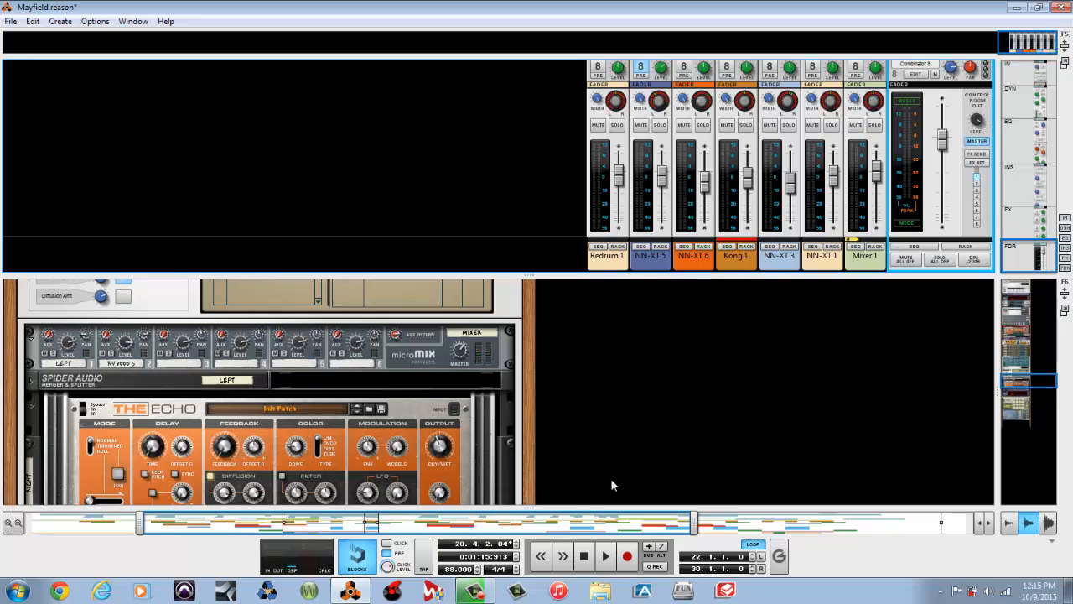
Step: Bring up the sequencer and play the full song from bar 17 through the Kong 1 section
drag(541, 515, 536, 408)
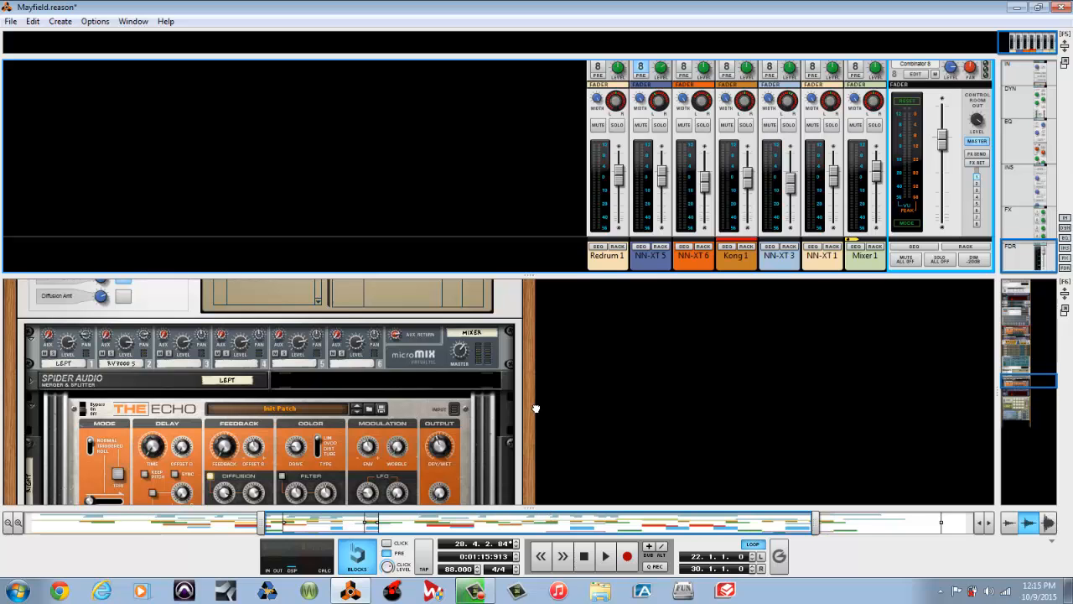
click(876, 247)
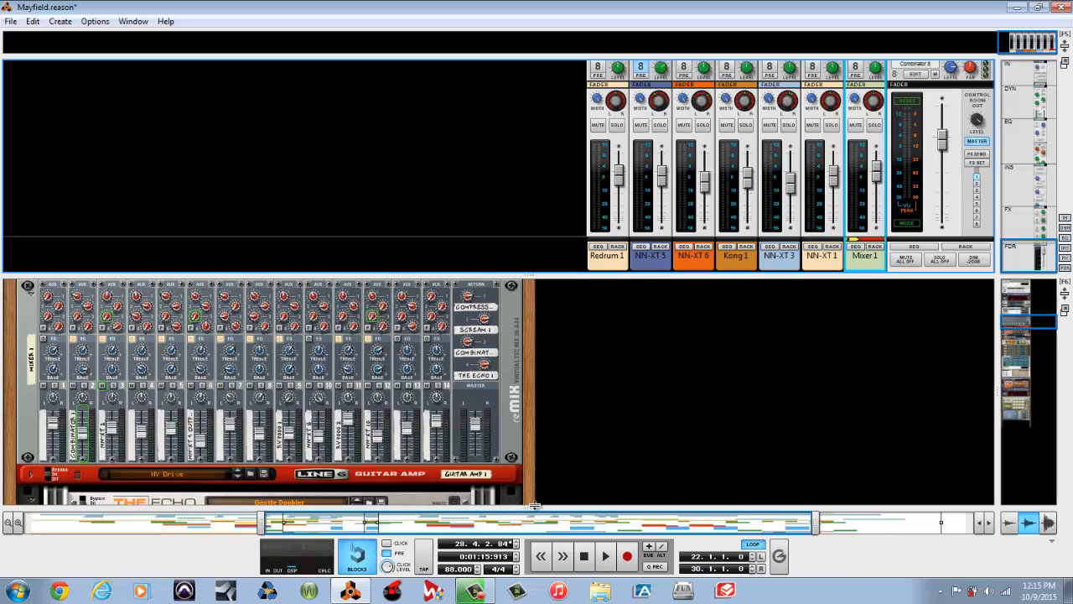
drag(533, 506, 479, 82)
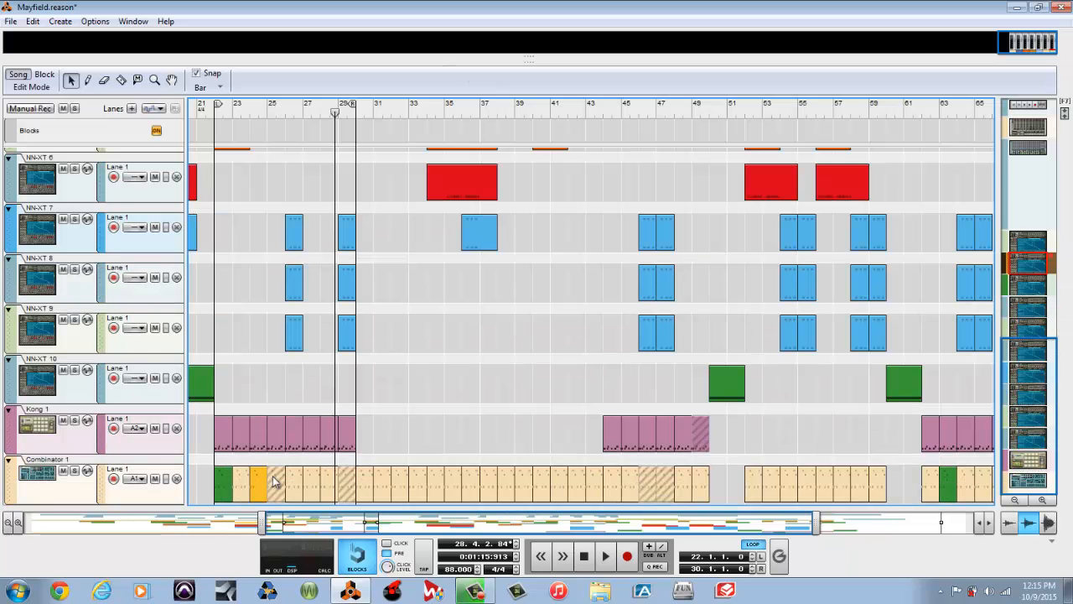
drag(303, 527, 197, 525)
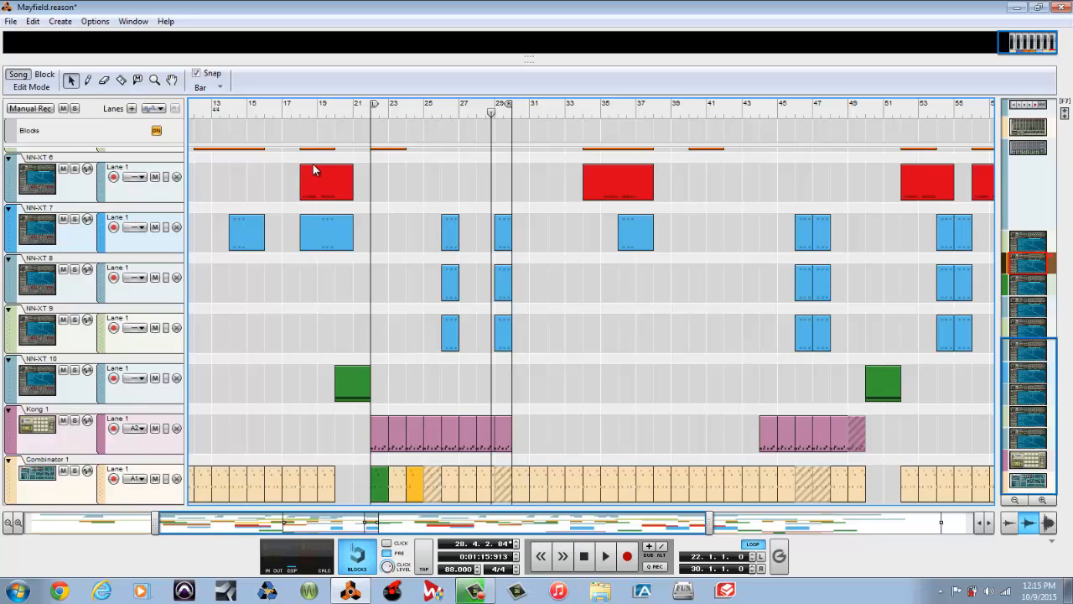
click(284, 106)
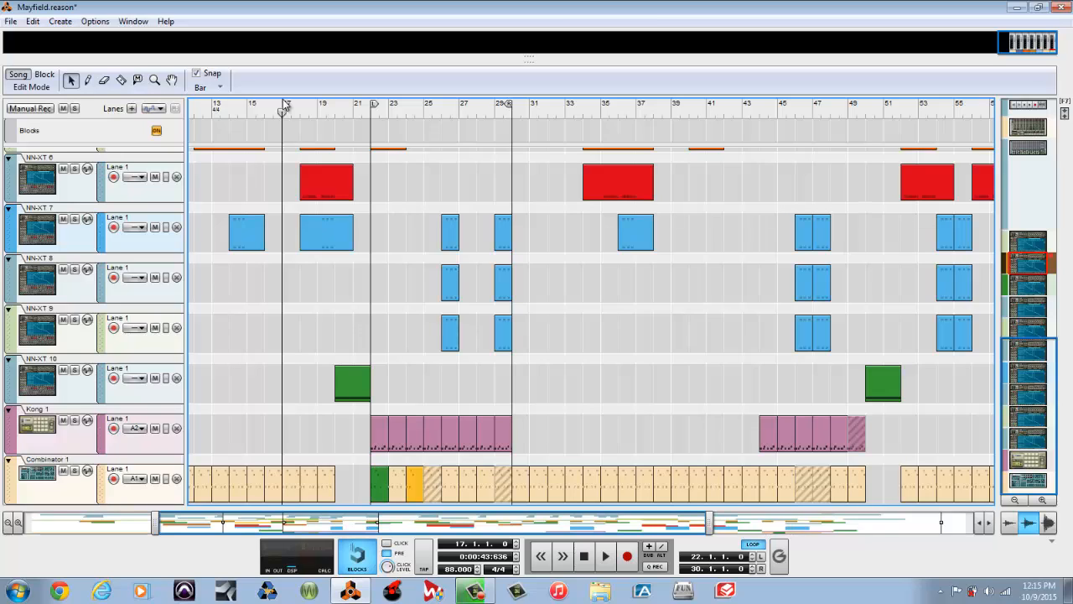
key(space)
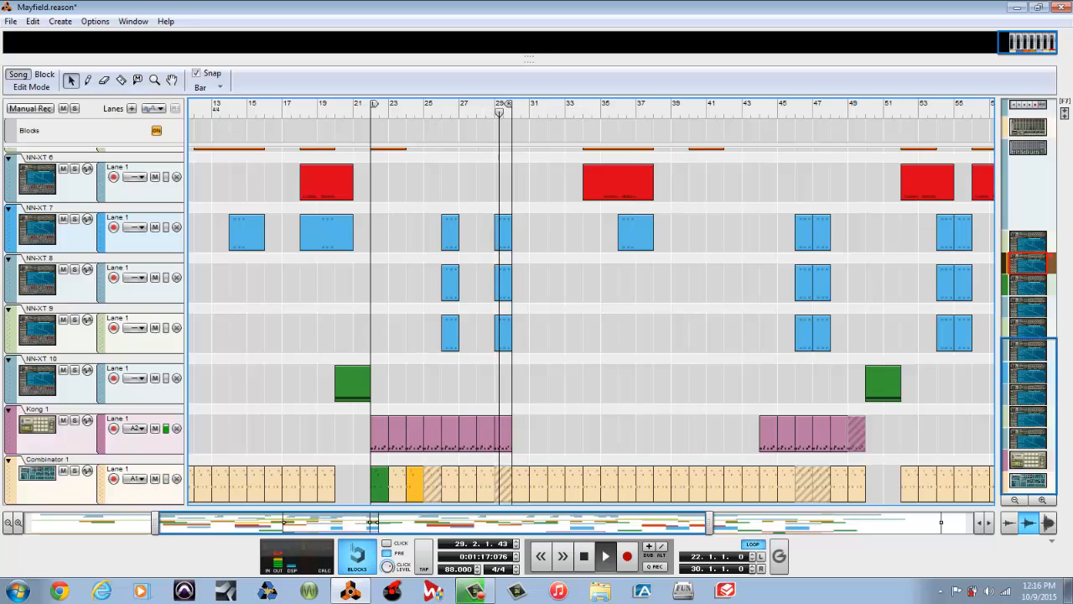
key(space)
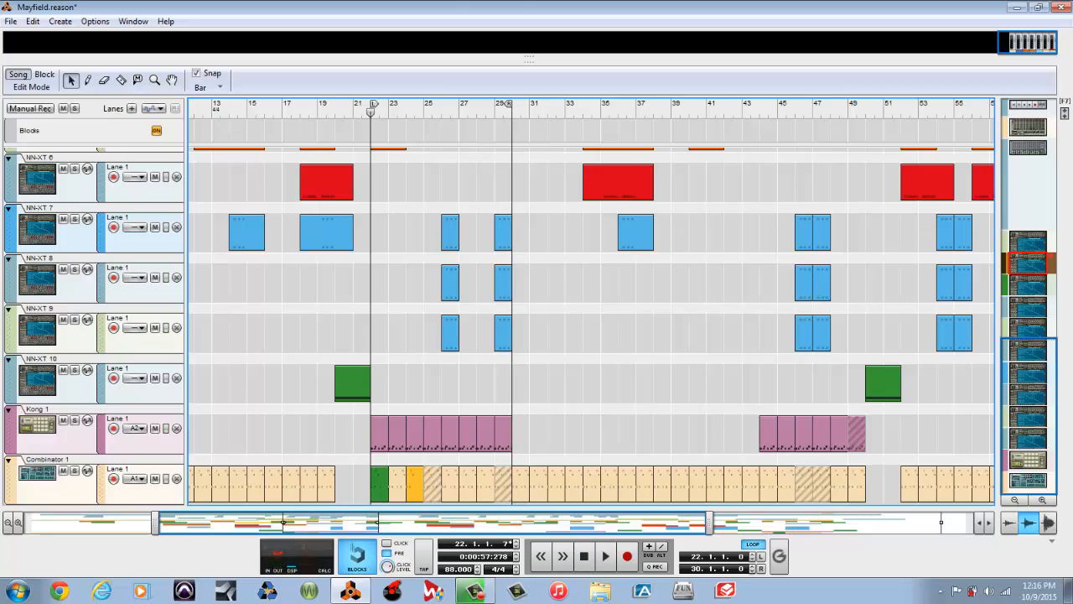
Step: Return to the loop start at bar 22, mute the Kong 1 track and play the section
click(315, 108)
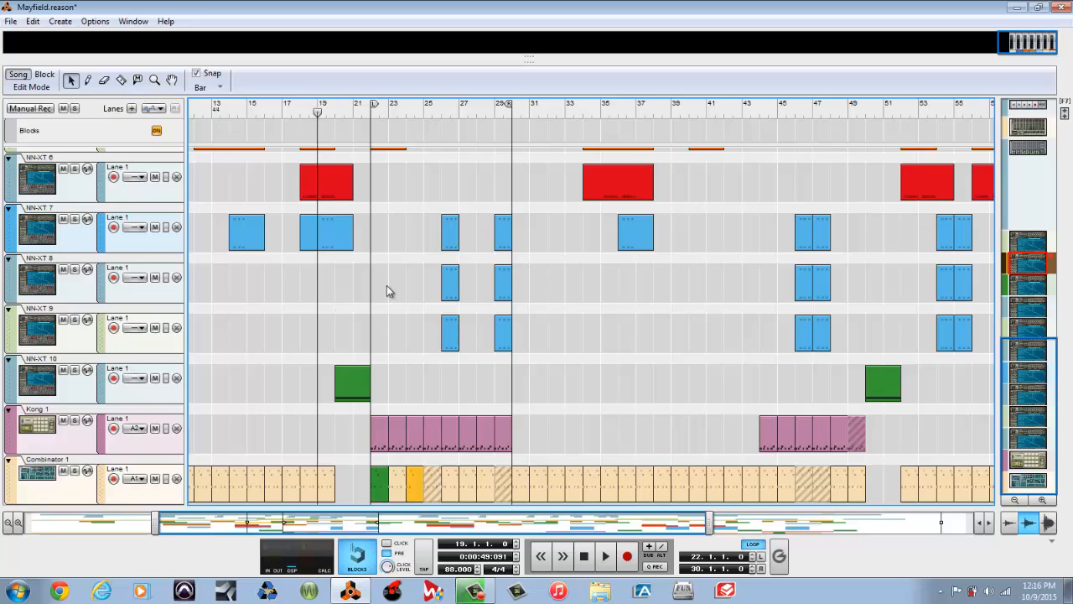
key(KP_1)
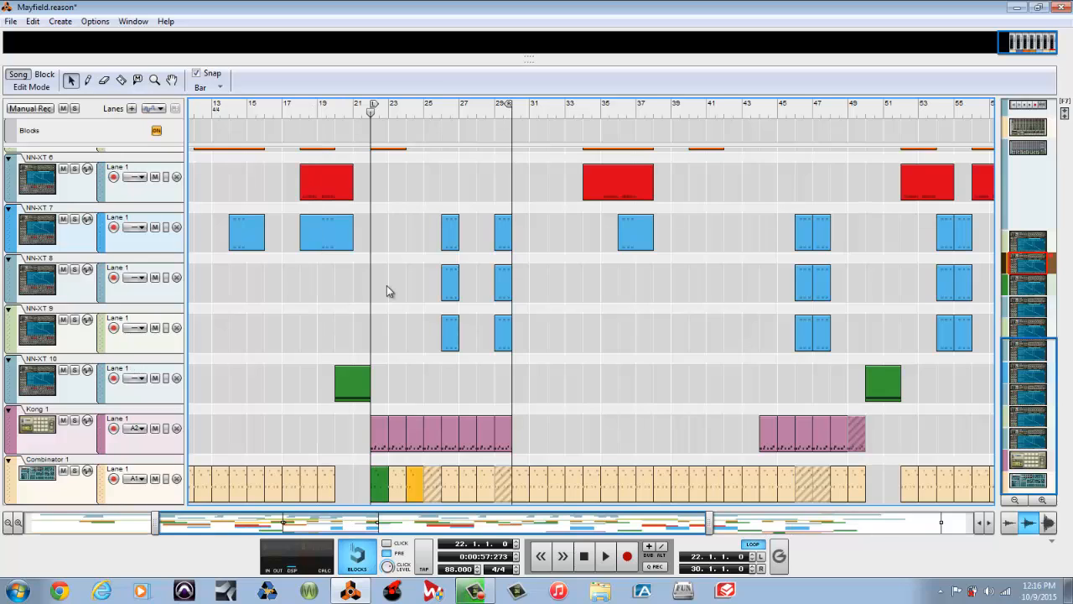
click(64, 422)
key(space)
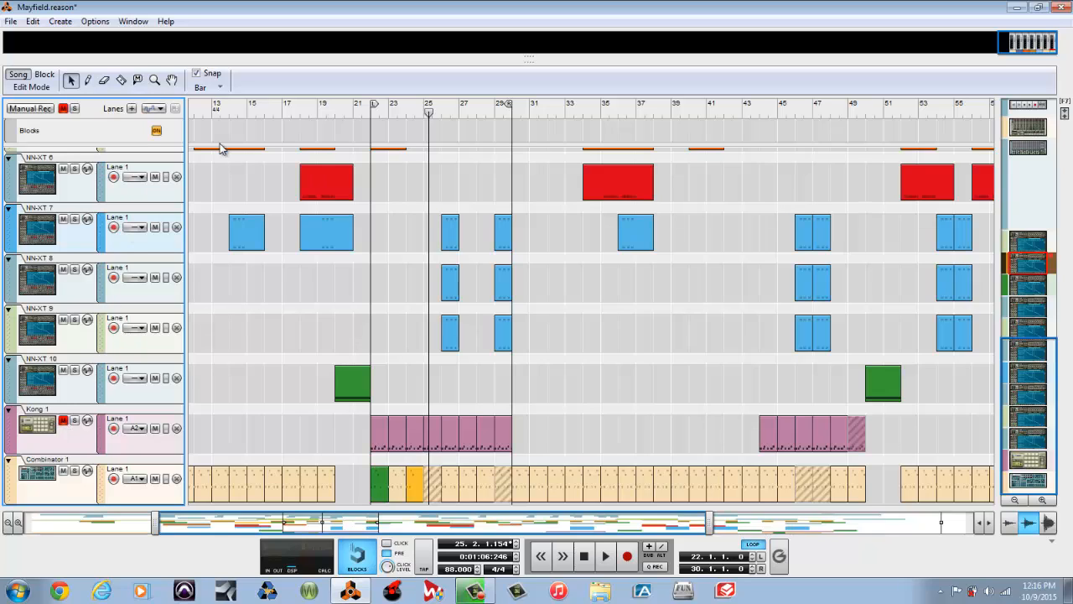
Step: Play the song from bar 18 into the loop section with Kong 1 muted
click(285, 110)
key(space)
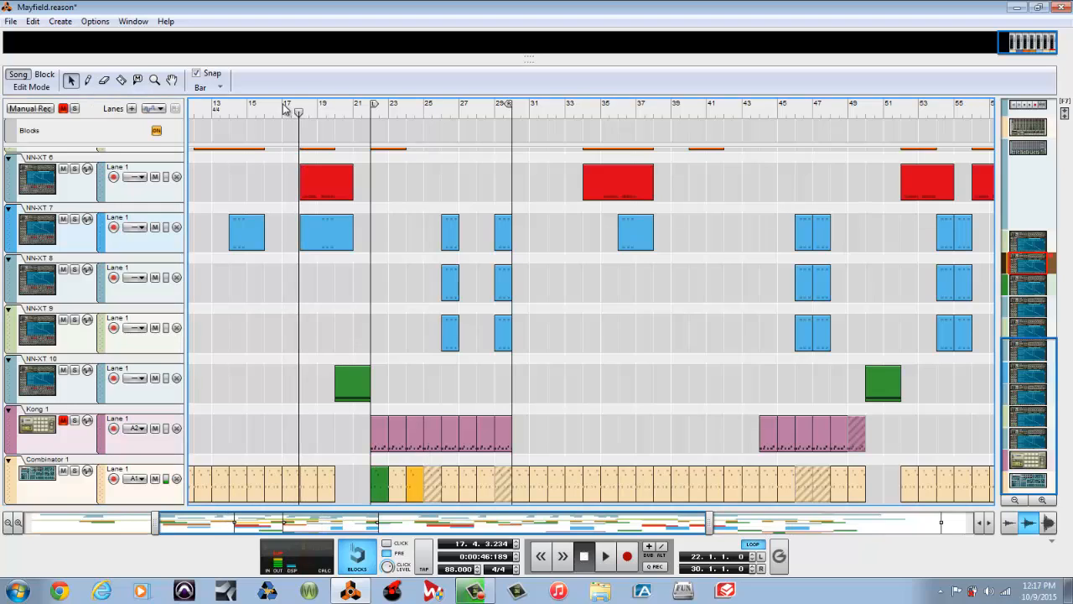
key(space)
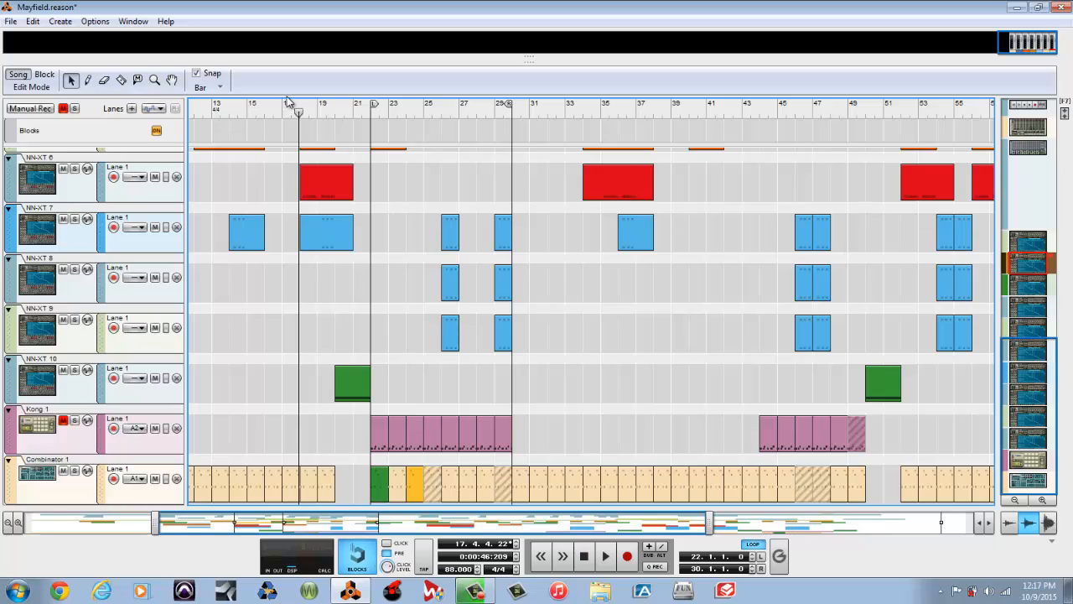
click(299, 111)
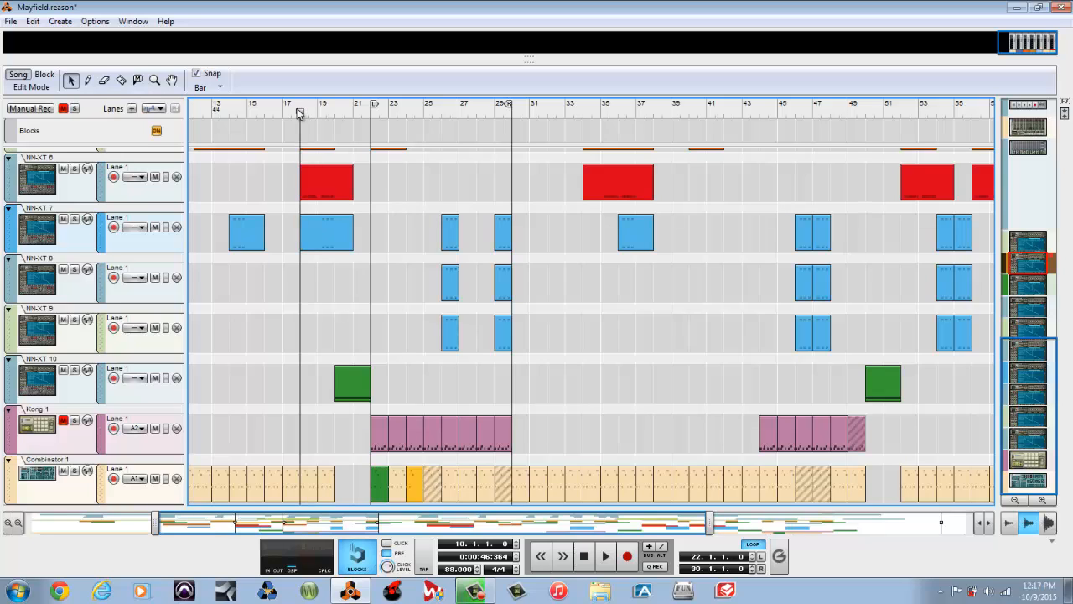
key(space)
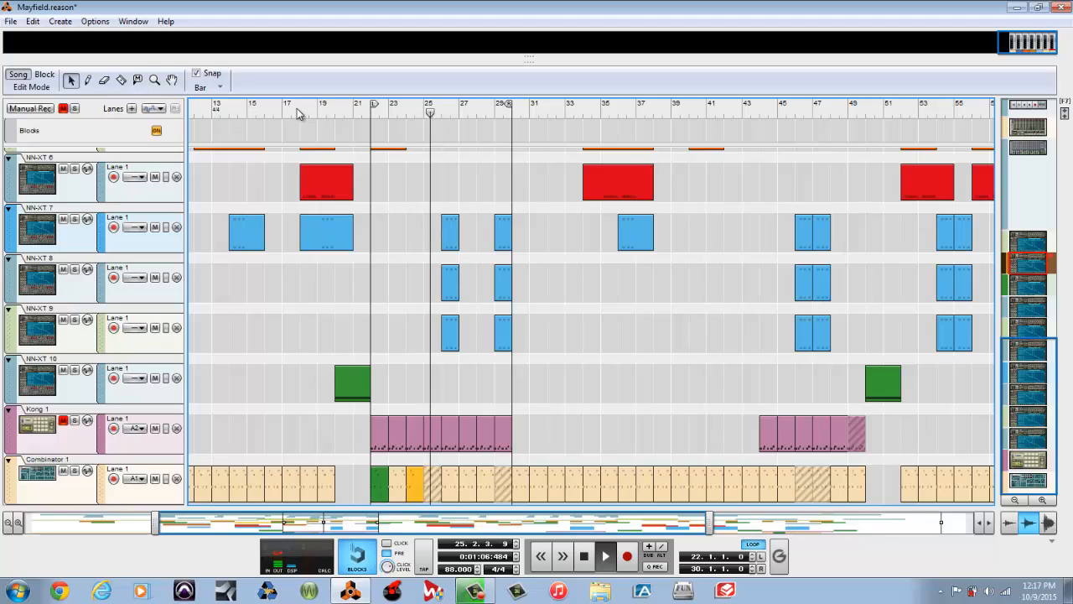
key(space)
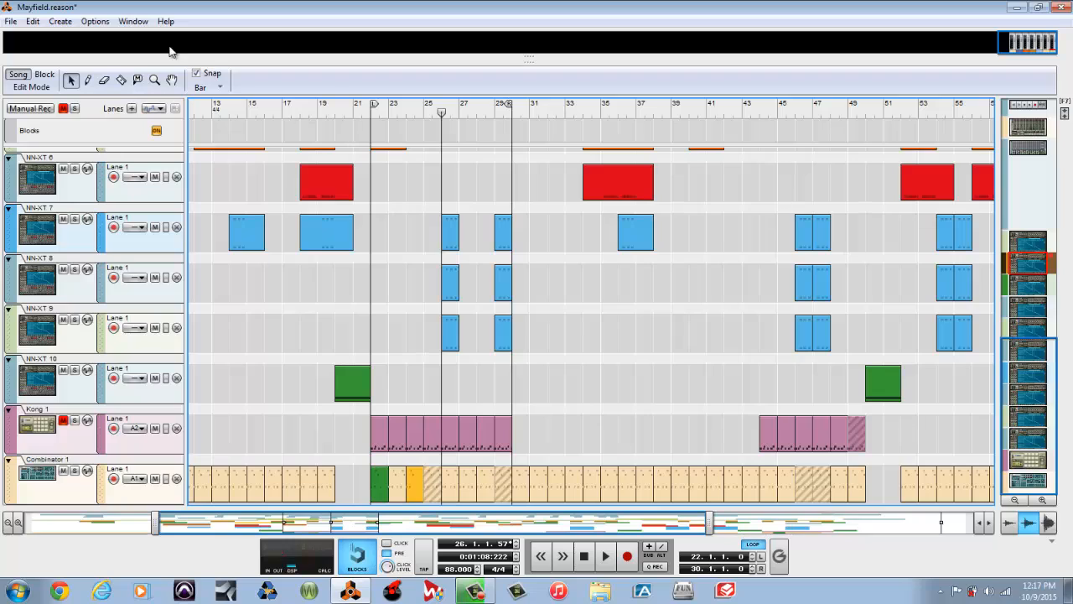
Step: Move the song position to bar 18, unmute the Kong 1 track and play into the loop section
click(318, 105)
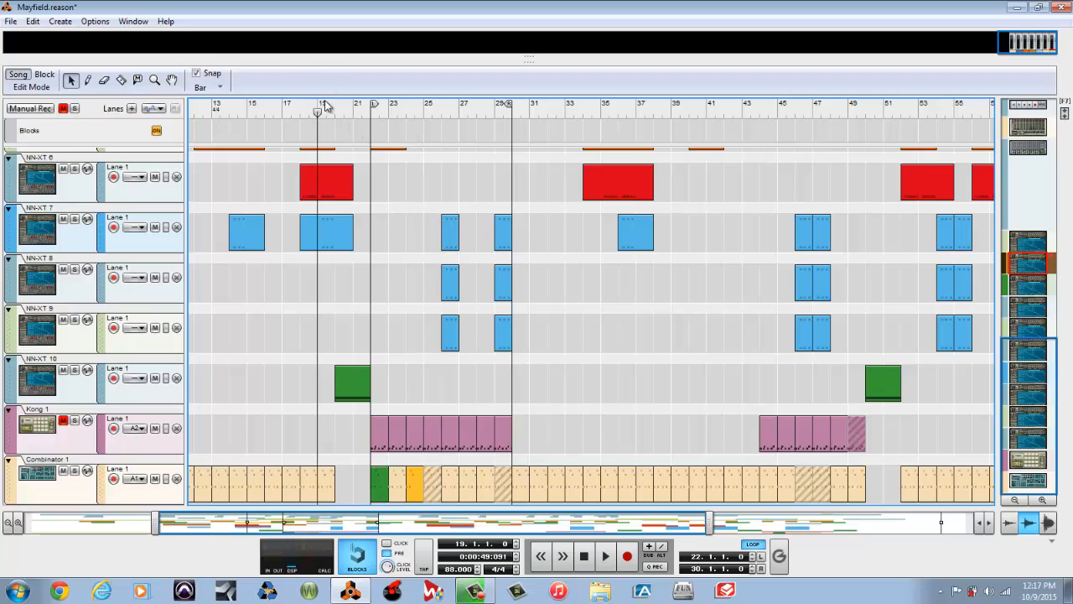
drag(321, 111, 334, 112)
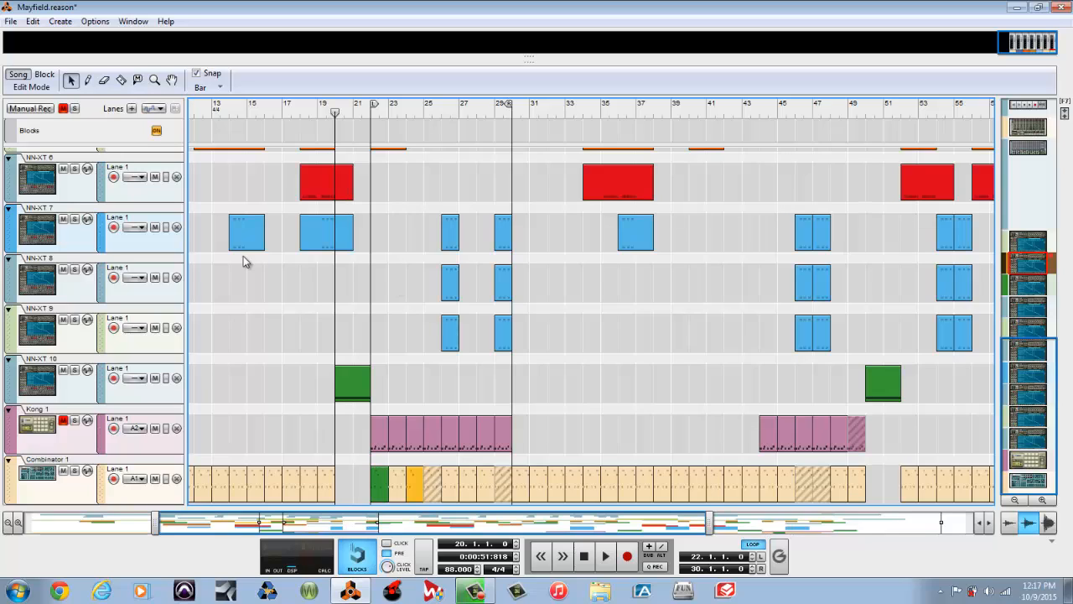
click(298, 110)
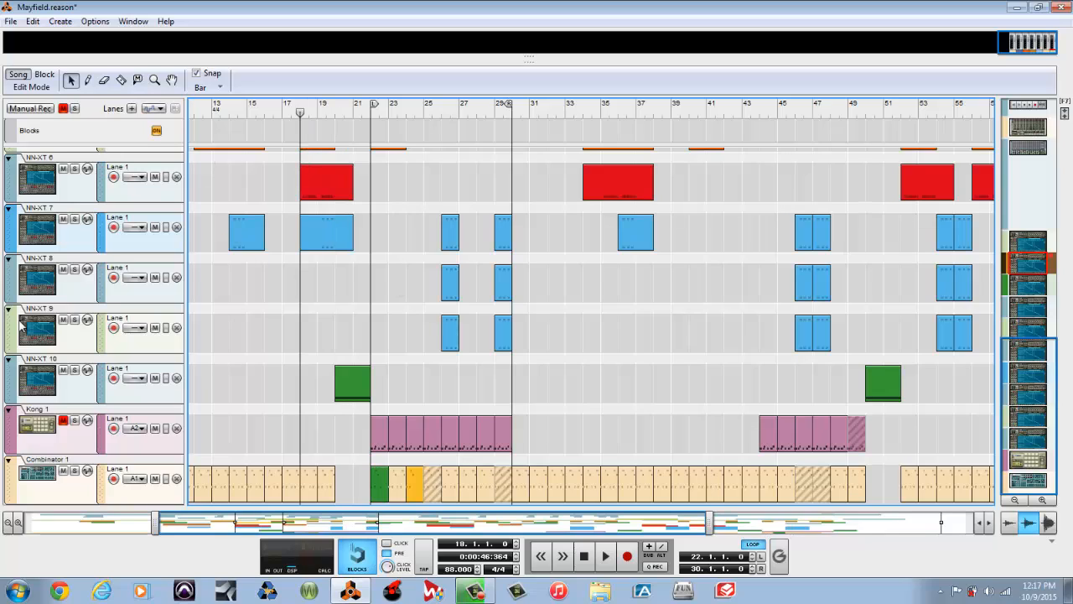
click(63, 422)
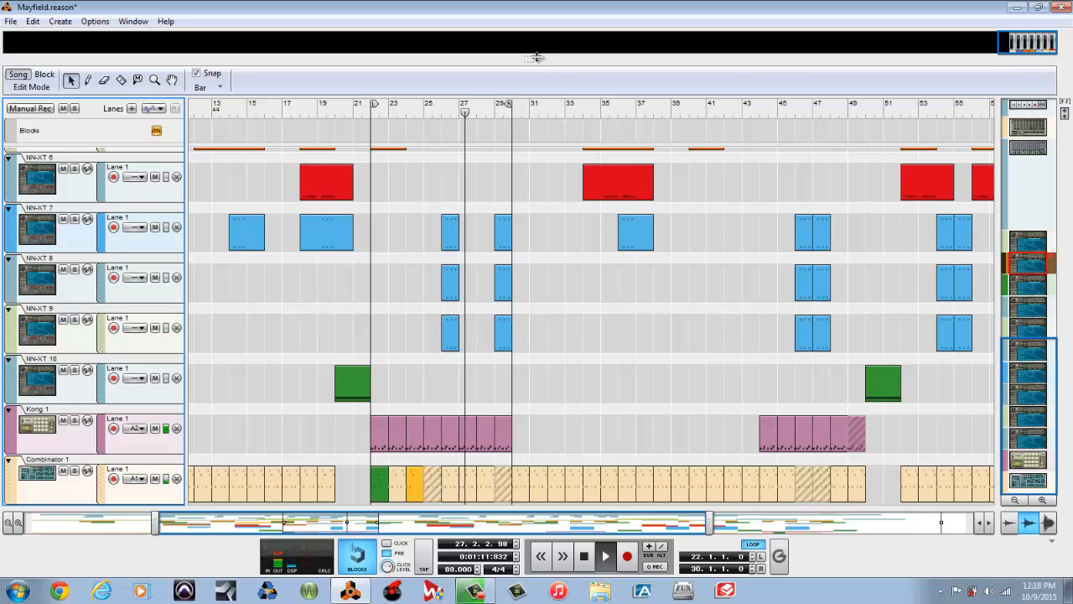
Step: Show the mixer's insert section above the sequencer and turn on Bypass for the Kong 1 channel's insert effects
drag(529, 59, 530, 236)
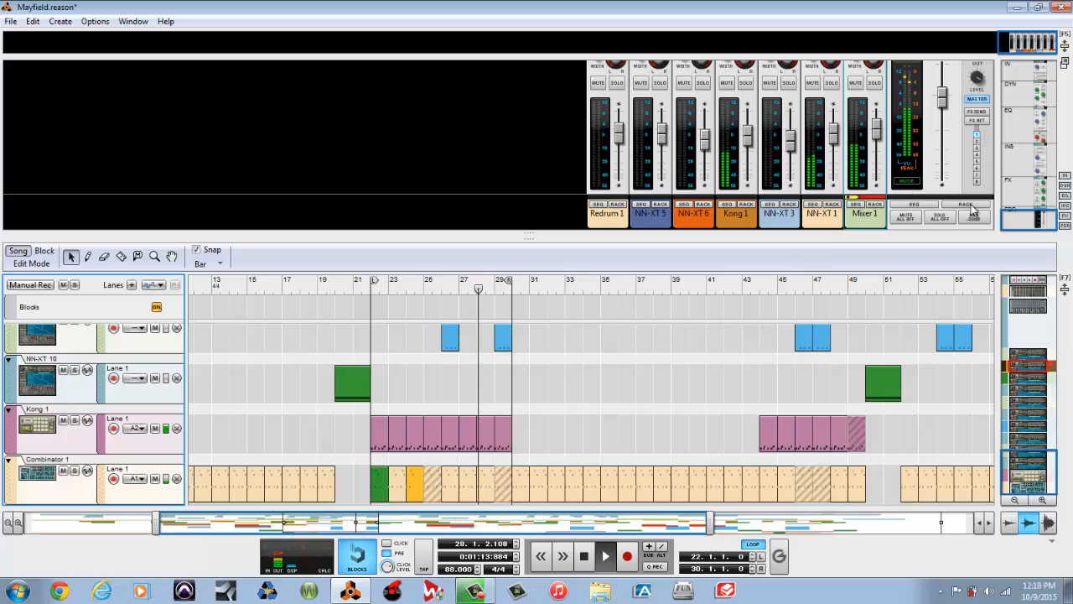
drag(1008, 221, 1005, 183)
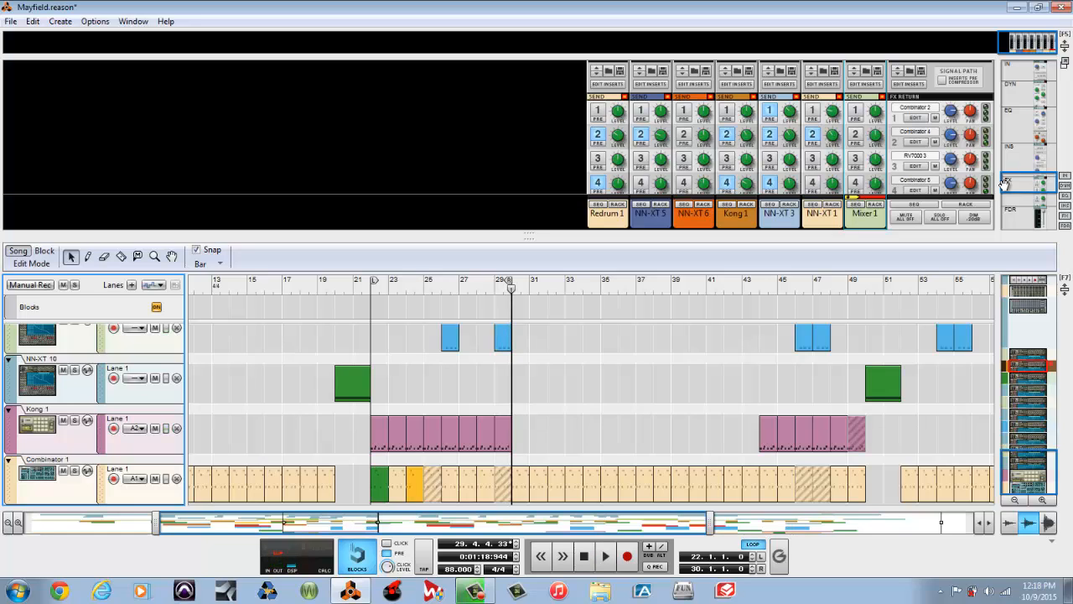
drag(1007, 181, 1014, 148)
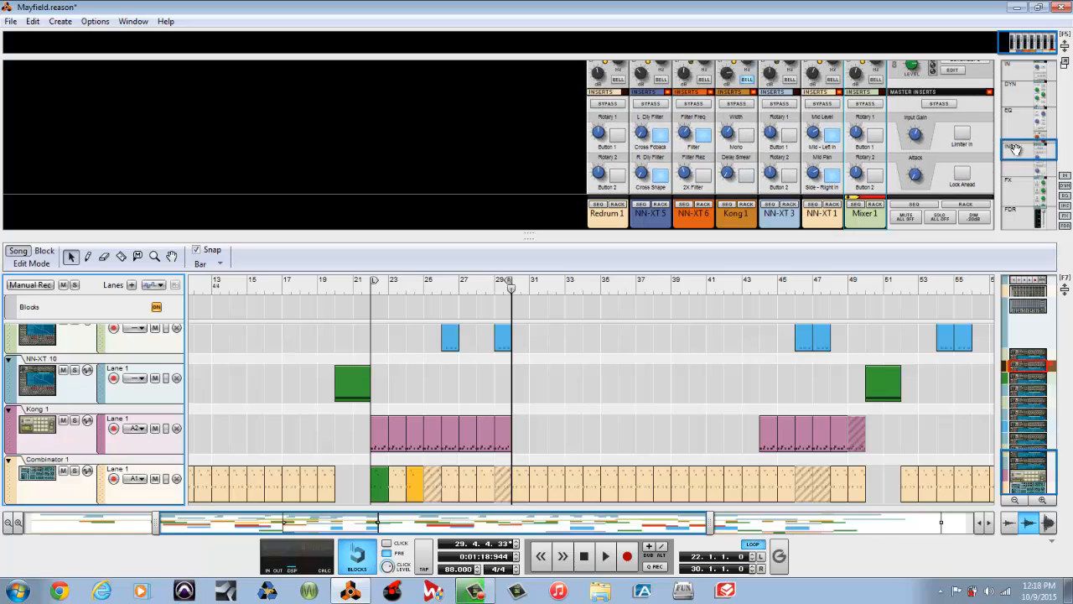
click(738, 109)
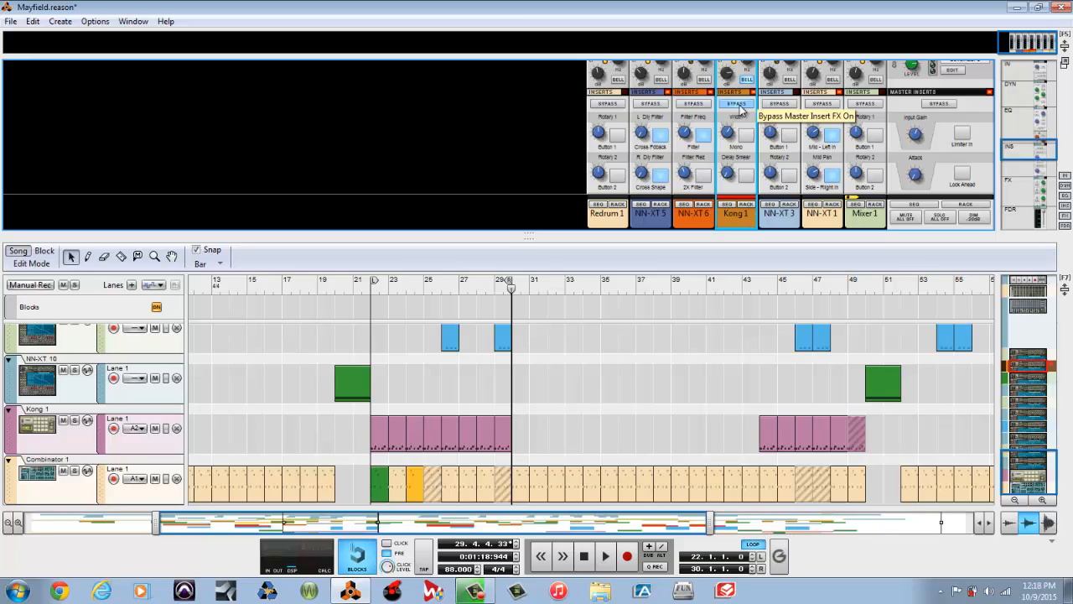
Step: Play the song from bar 20 into the loop section with the Kong 1 channel's insert effects bypassed
key(KP_0)
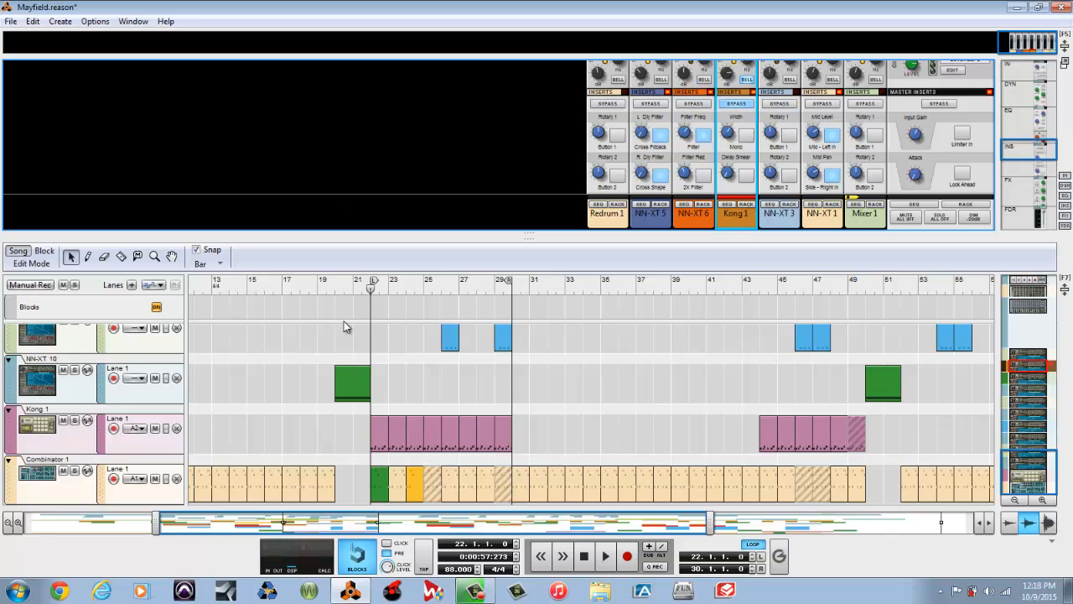
click(335, 289)
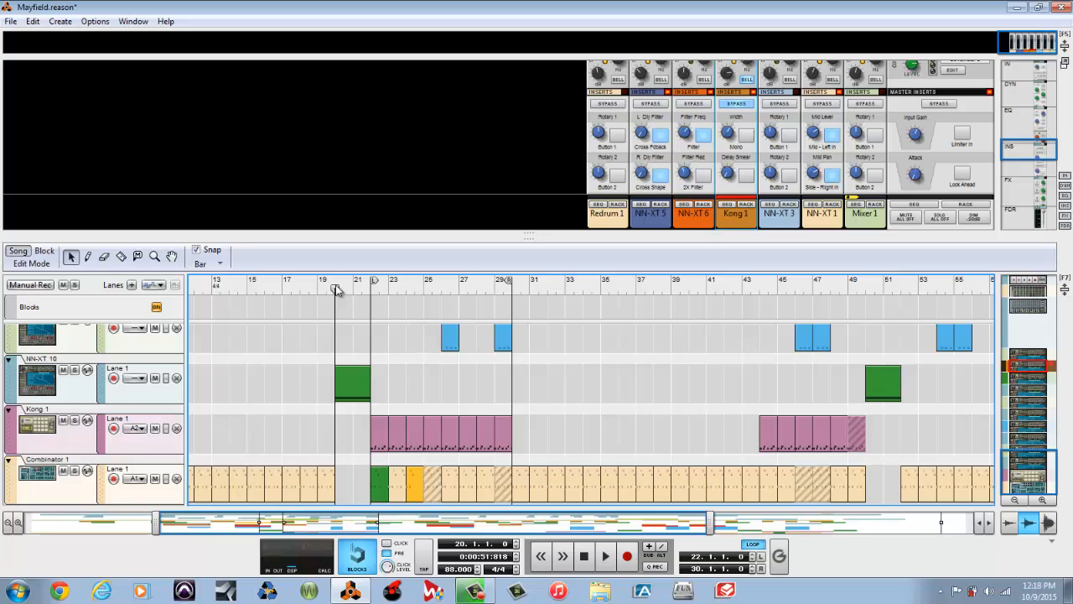
key(space)
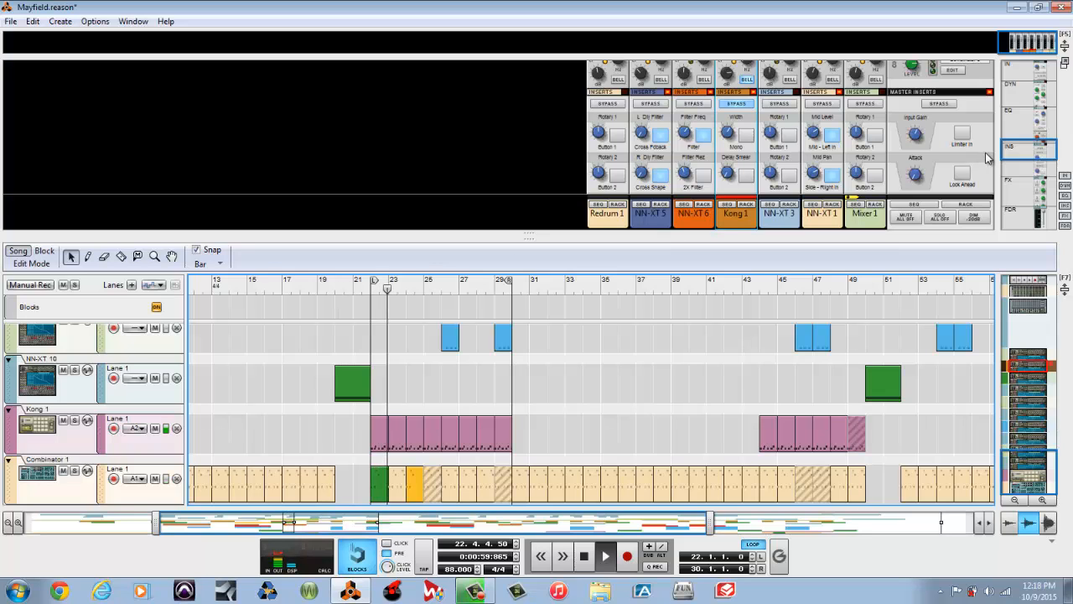
Step: Set the Kong 1 channel fader to 0.00 dB while the loop plays and stop playback
drag(1006, 151, 1006, 220)
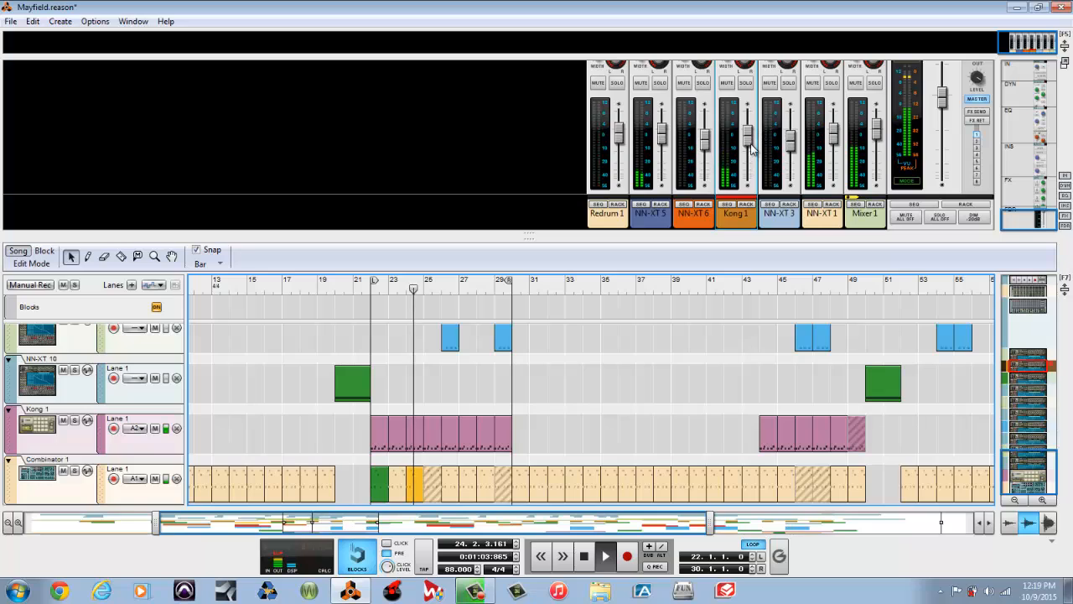
click(752, 149)
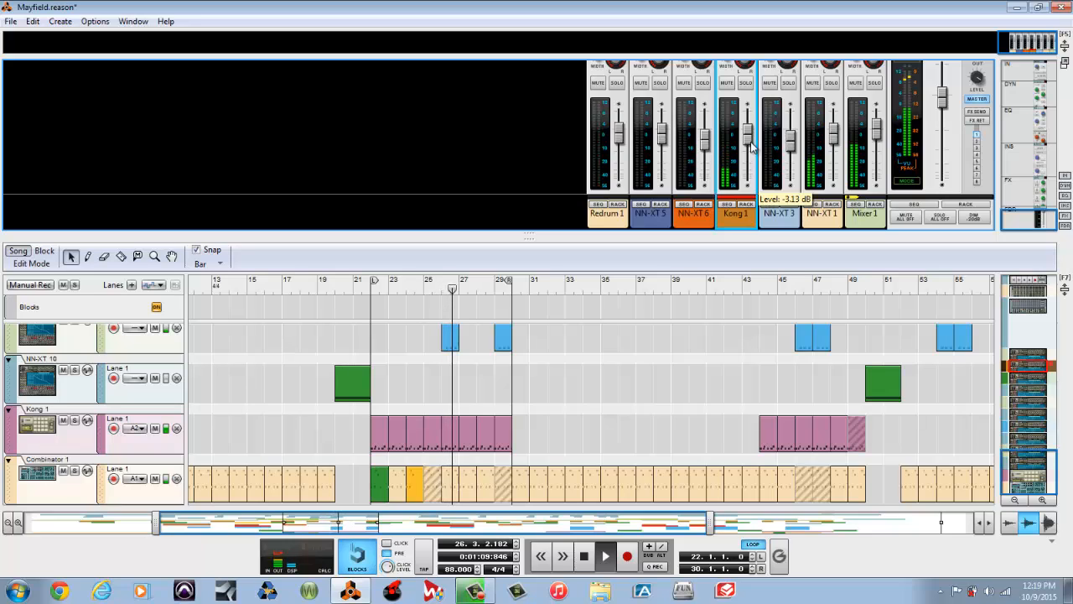
ctrl+click(751, 143)
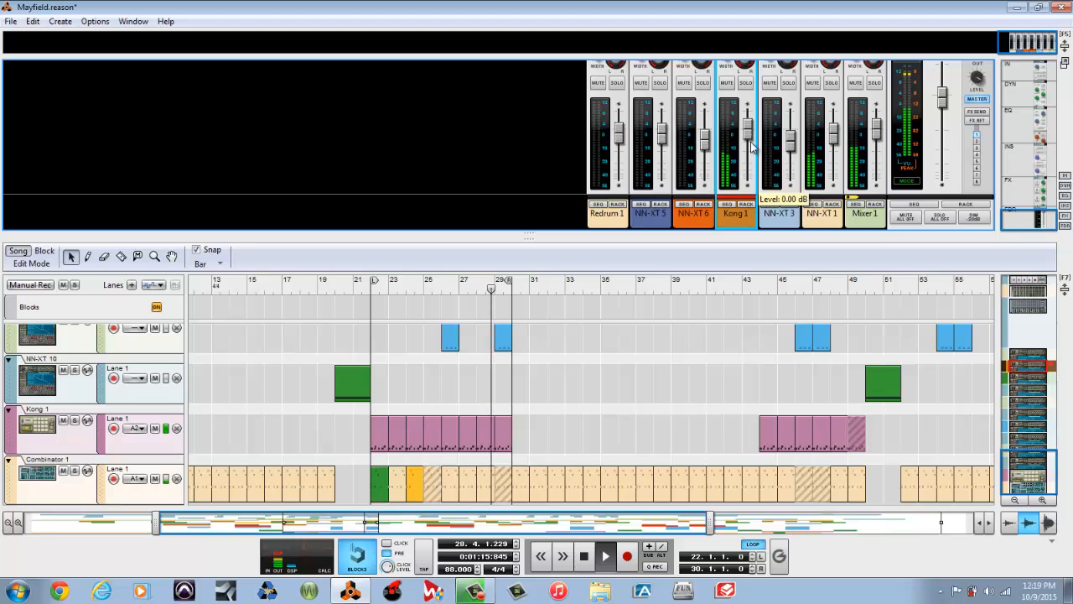
key(space)
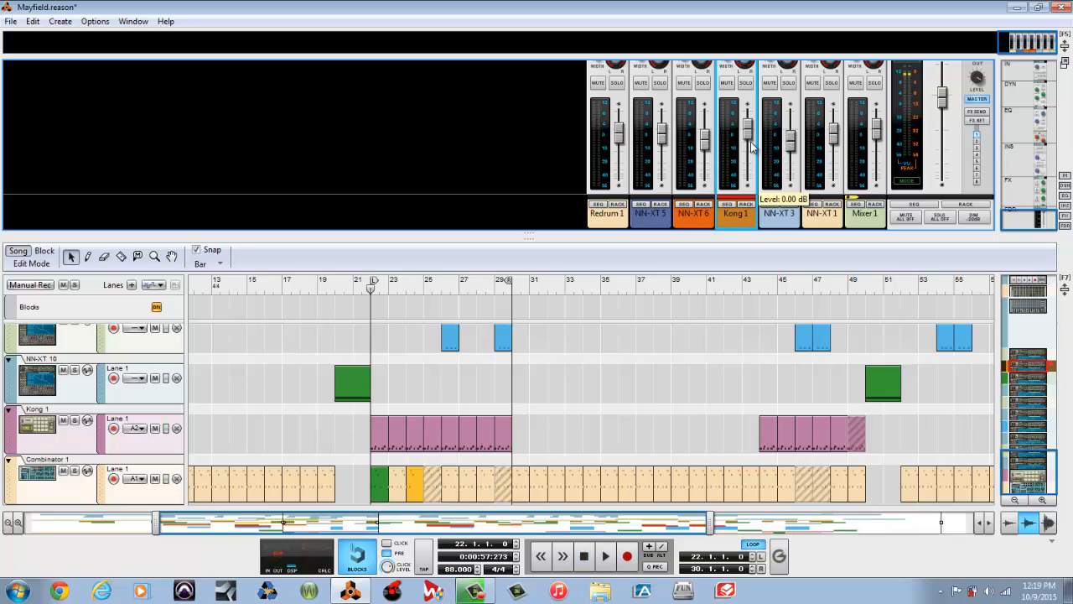
Step: Solo the Kong 1 and Mixer 1 channels and play the loop from bar 22
click(746, 84)
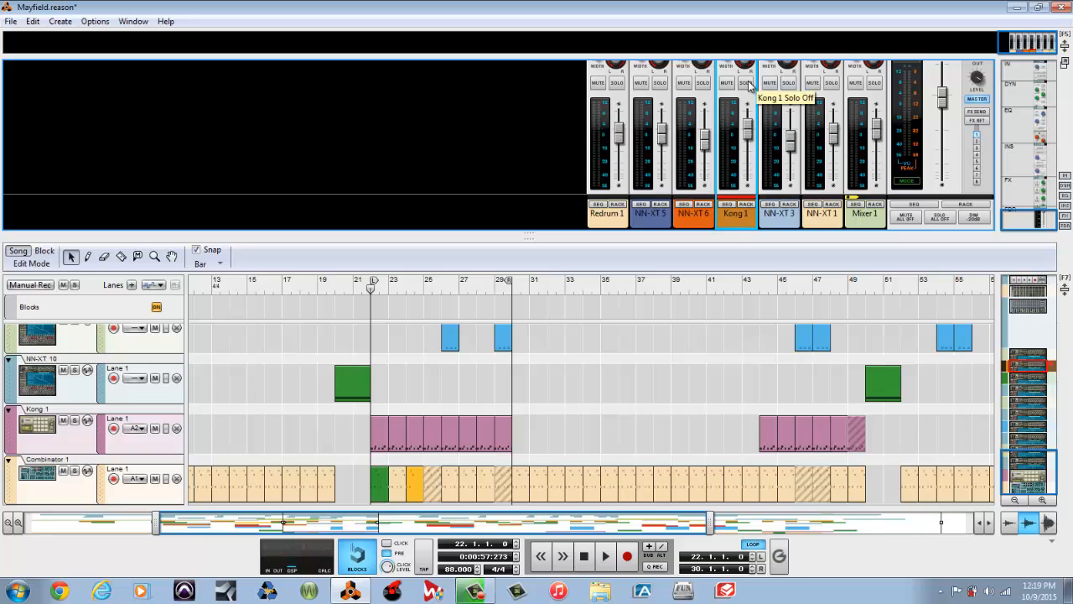
click(874, 83)
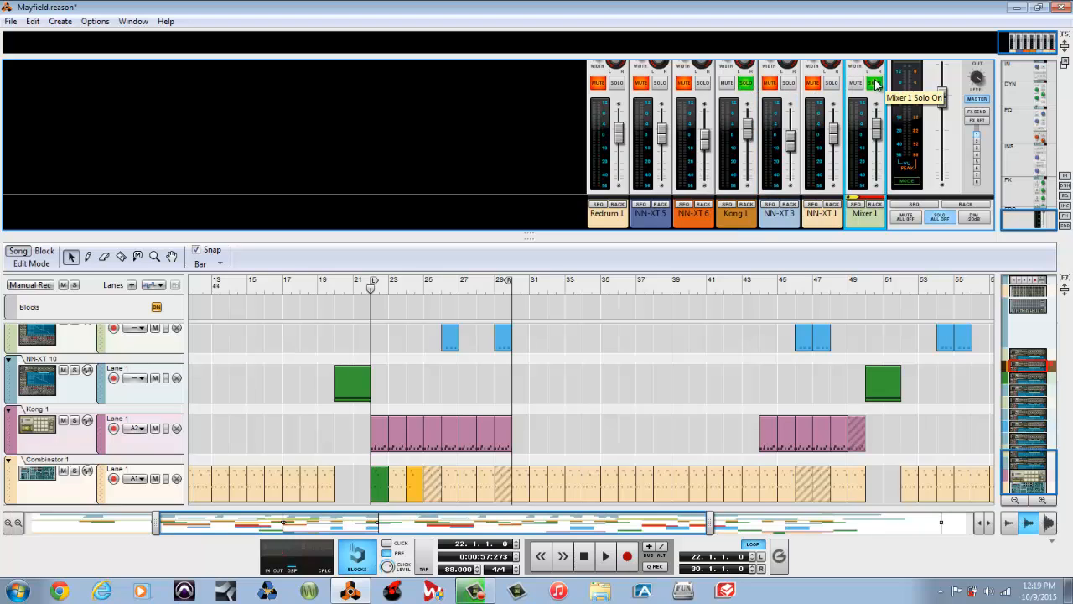
key(space)
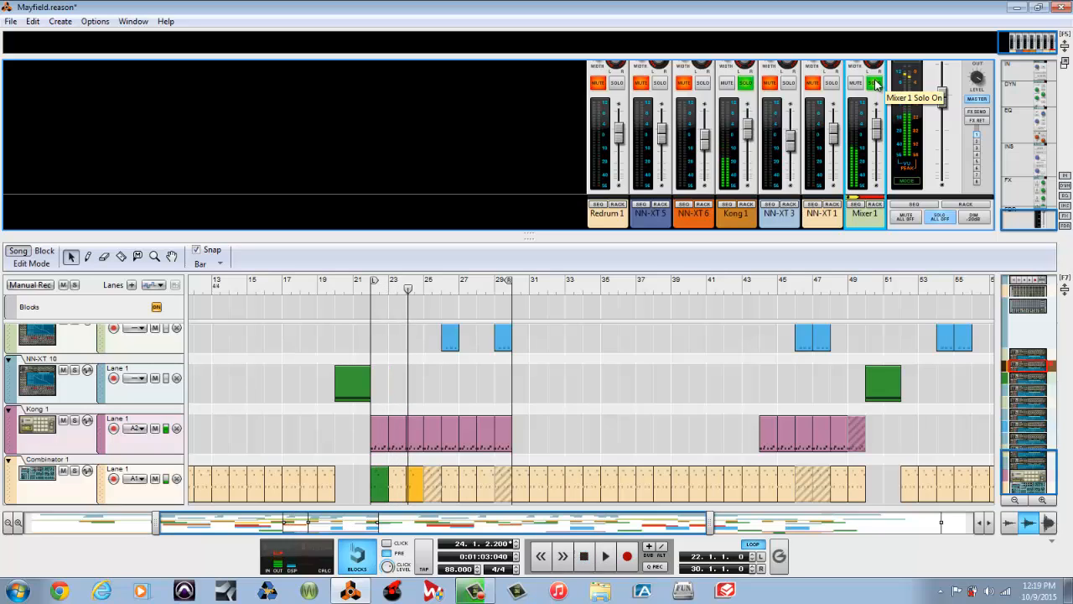
Step: Check the Bypass setting of Kong 1's insert effects and play the loop again with Kong 1 and Mixer 1 soloed
drag(1036, 218, 1032, 147)
click(745, 107)
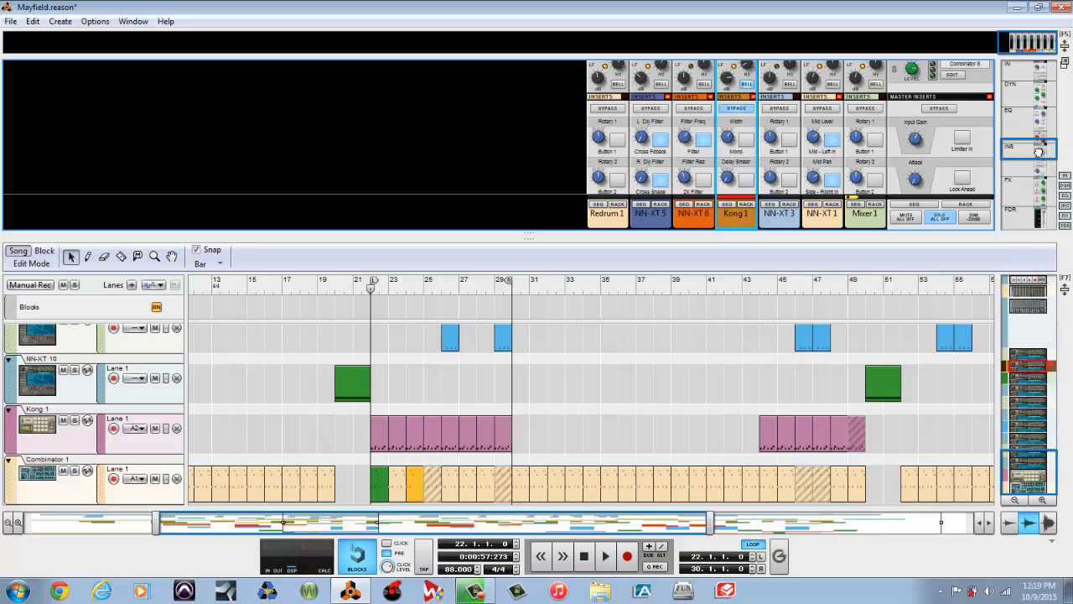
drag(1038, 152, 1028, 219)
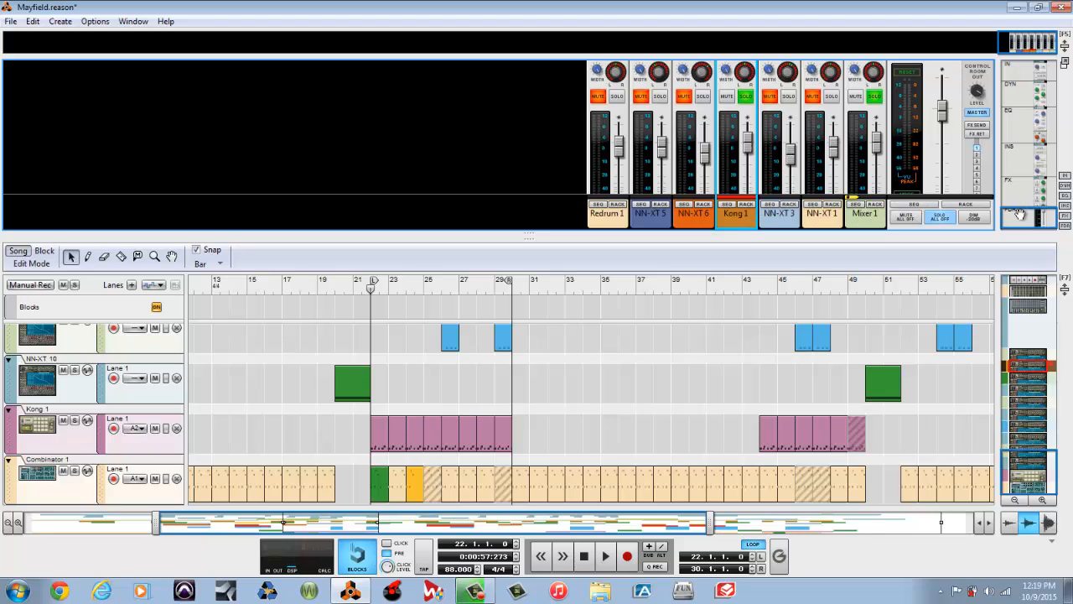
key(space)
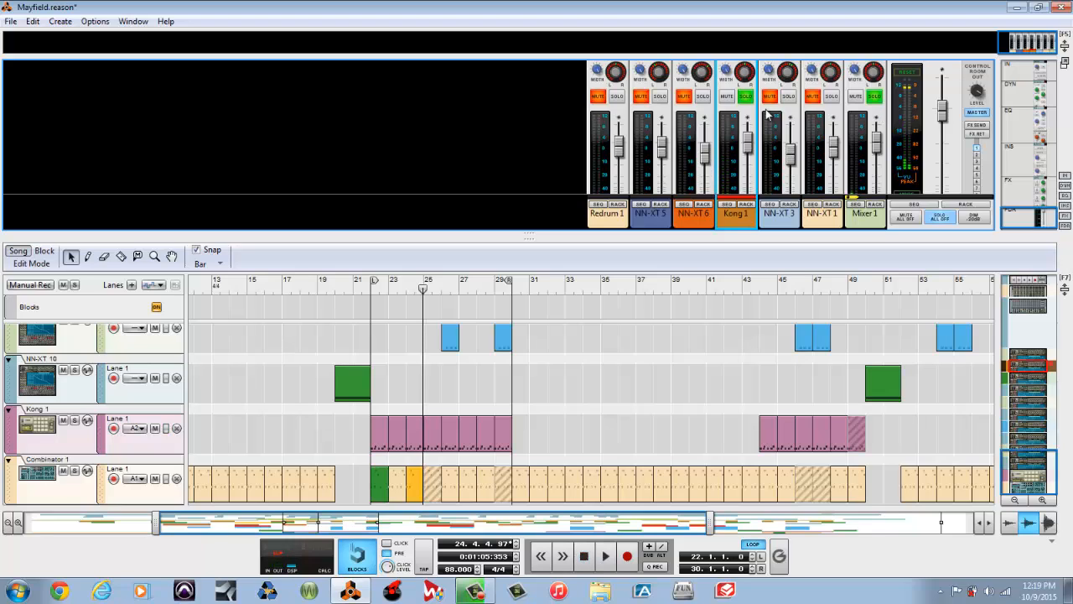
Step: Turn off the Mixer 1 solo and listen to Kong 1 alone with its insert effects bypassed
click(871, 99)
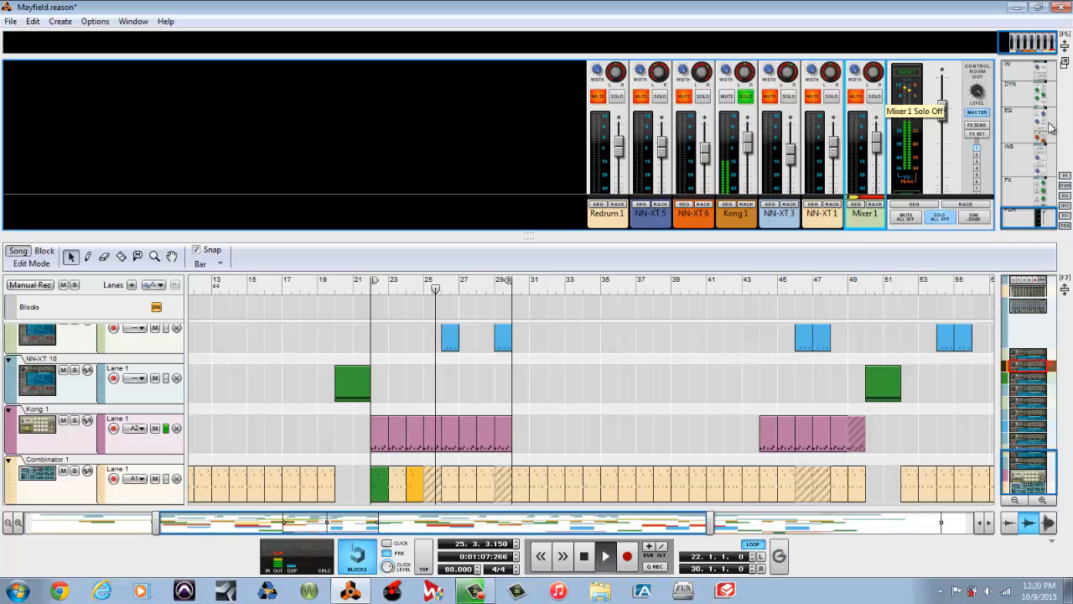
drag(1019, 218, 1019, 150)
key(space)
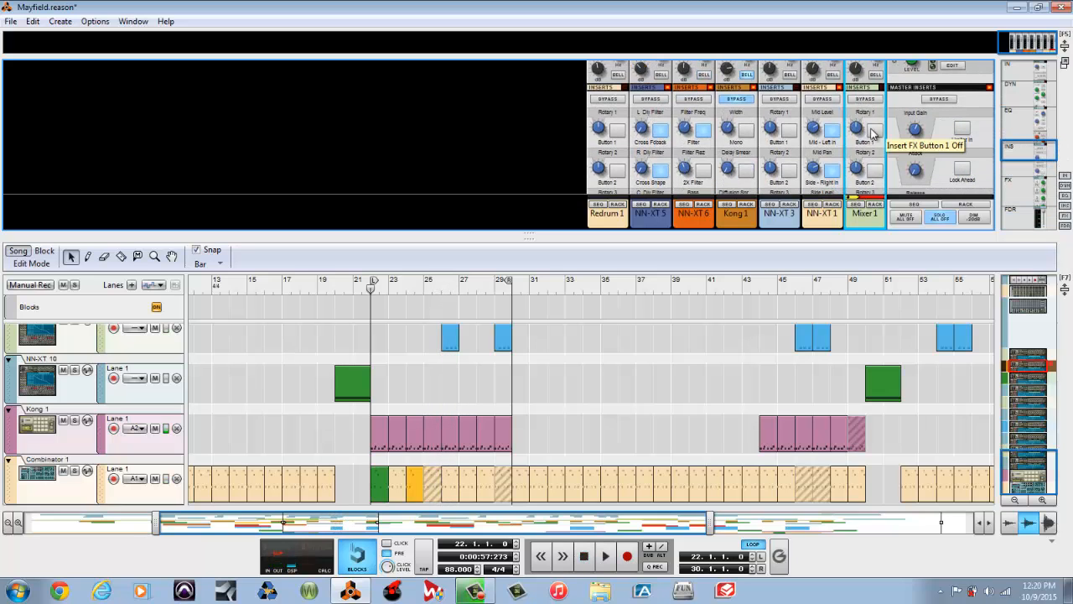
Step: Turn off Bypass for Kong 1's insert effects and play the loop, adding Mixer 1 to the solo
click(734, 99)
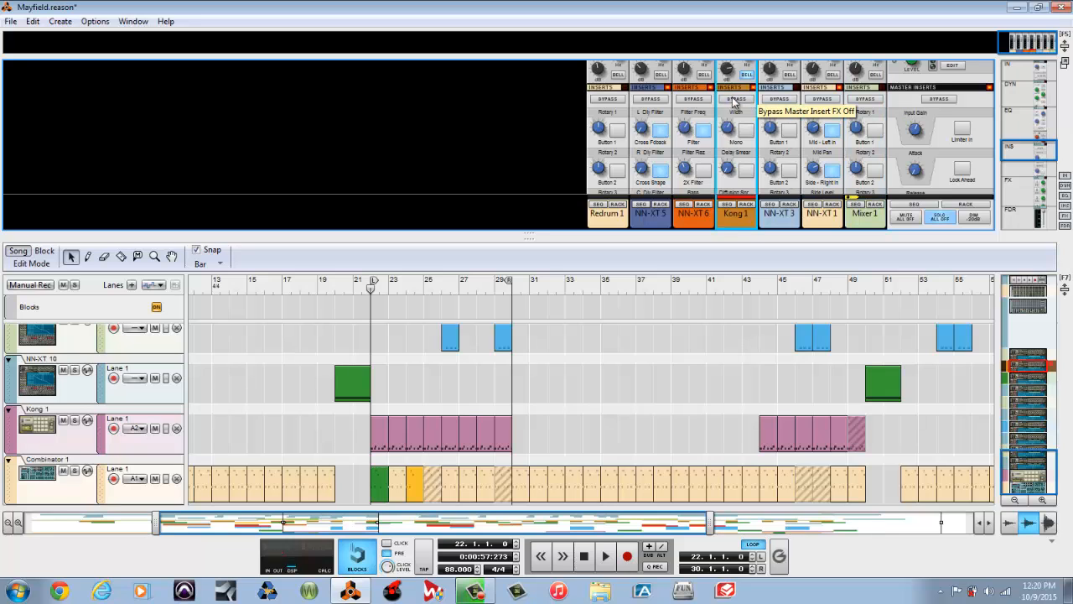
key(space)
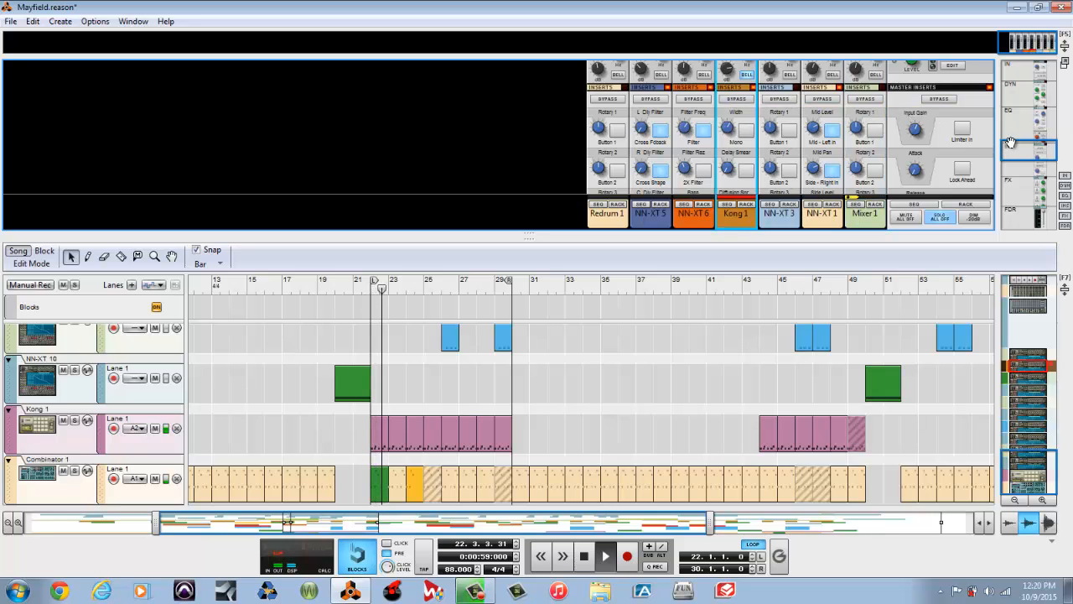
drag(1010, 143, 1018, 218)
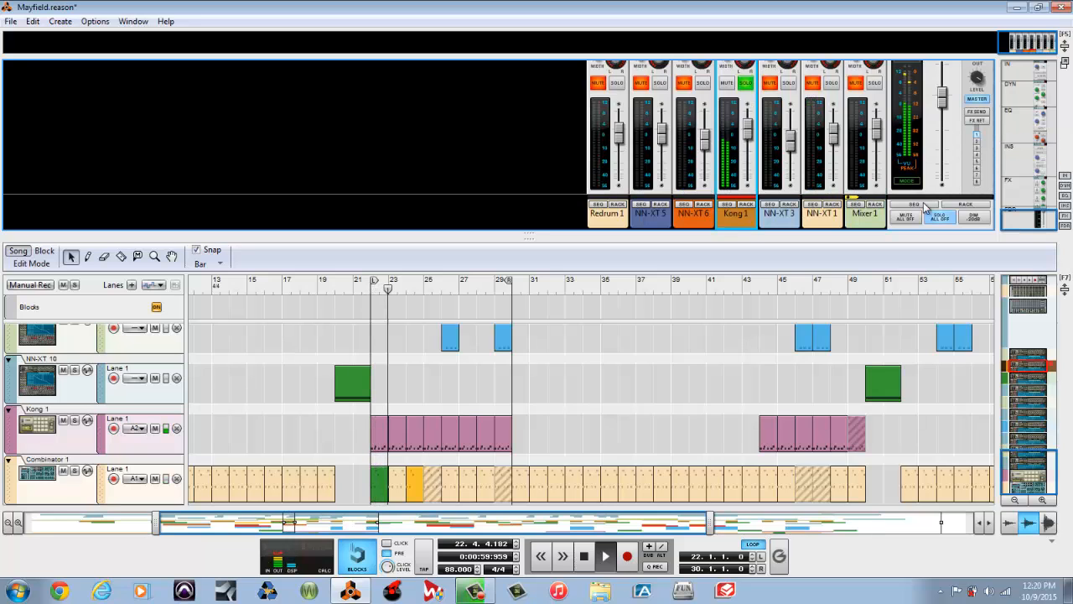
click(873, 86)
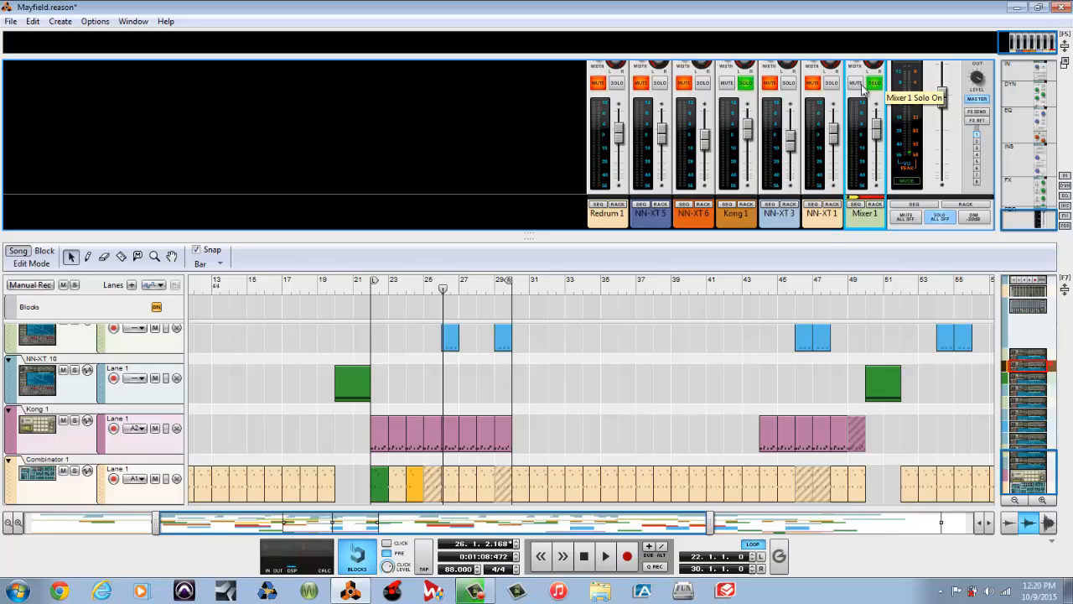
Step: Lower the Kong 1 channel level to -2.97 dB and clear all channel solos
click(748, 127)
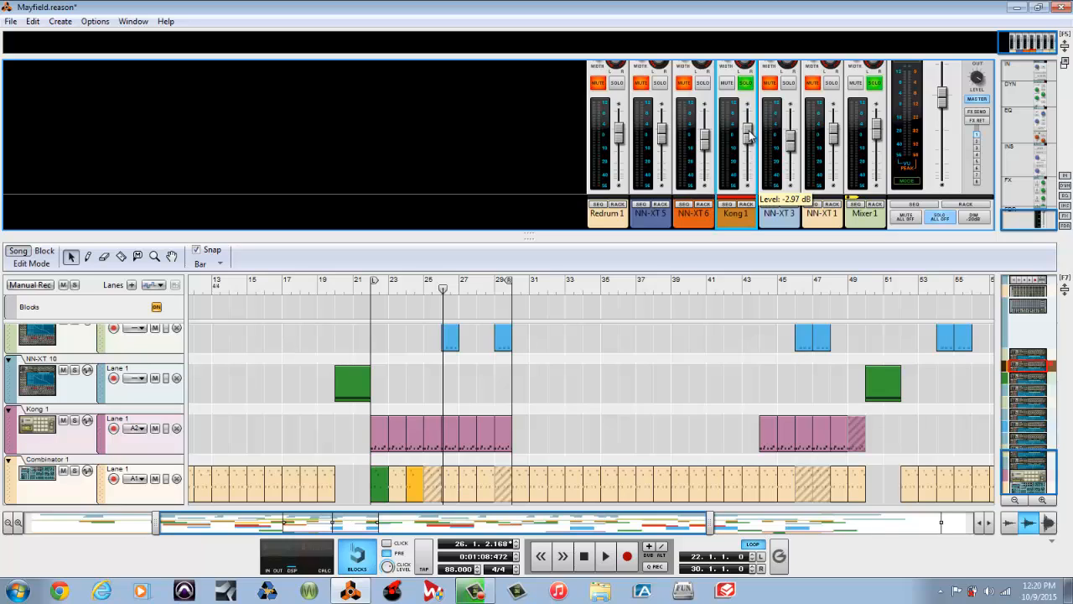
click(945, 218)
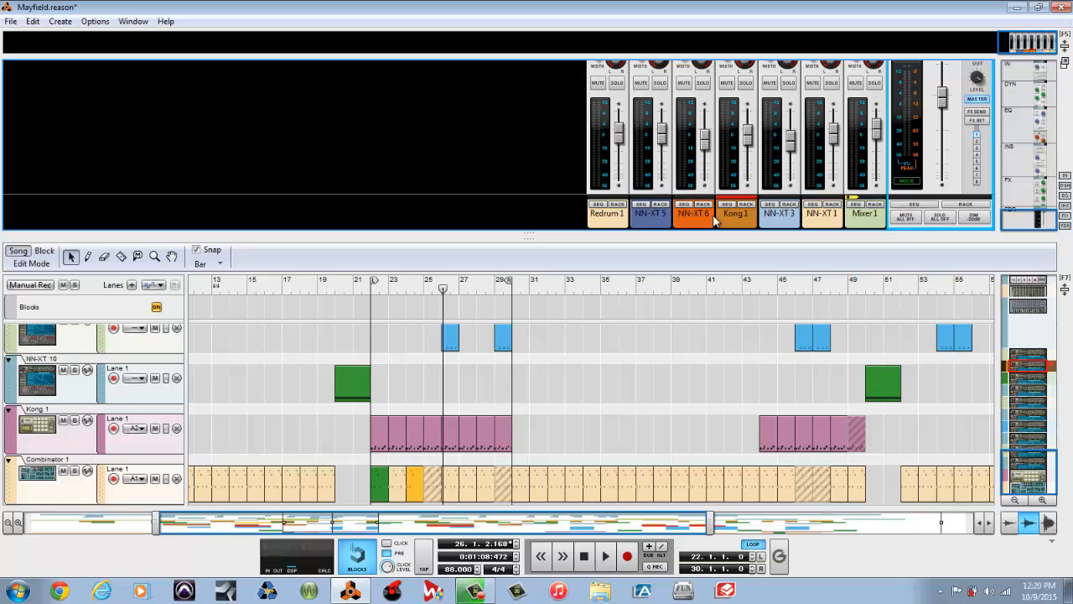
Step: Play the full mix from bar 20 and set the Kong 1 channel level to -3.78 dB
click(332, 285)
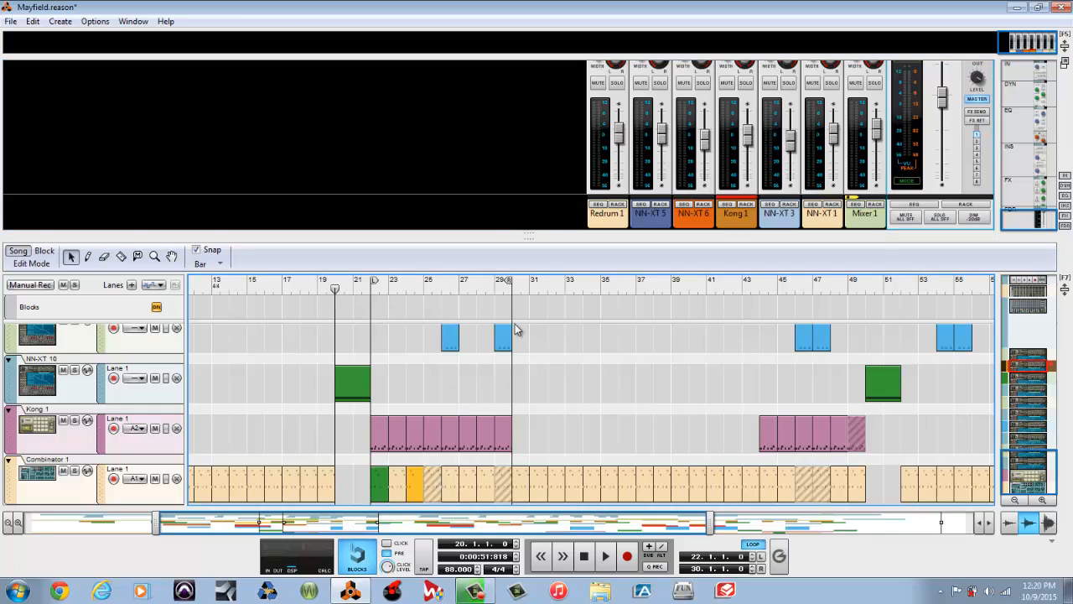
key(space)
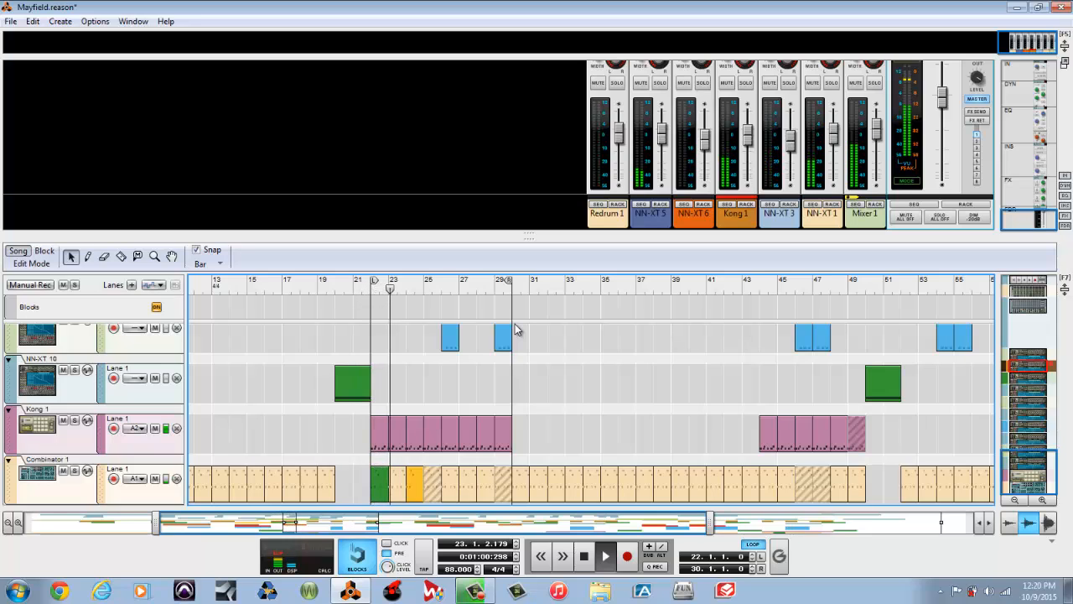
click(746, 145)
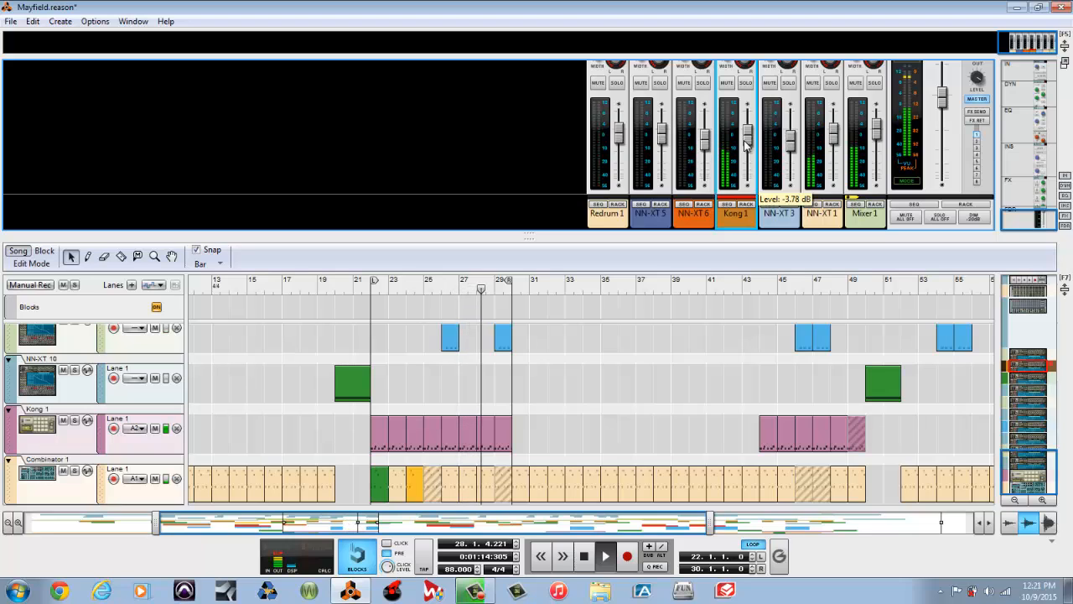
key(space)
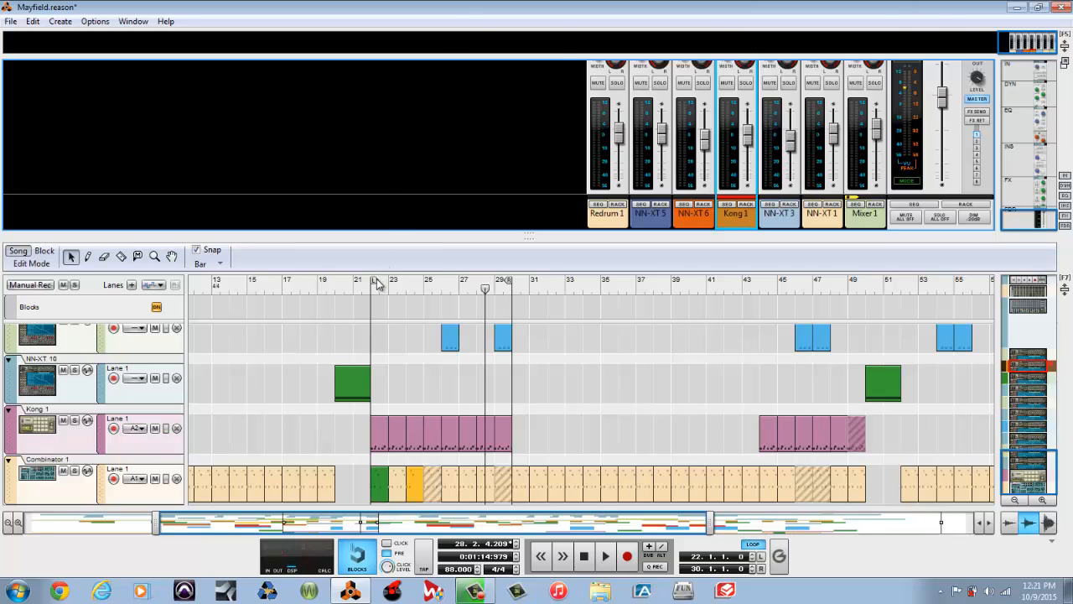
Step: Shorten the loop to run from bar 27 to bar 29 and place the song position at bar 27
drag(378, 281, 467, 287)
click(468, 288)
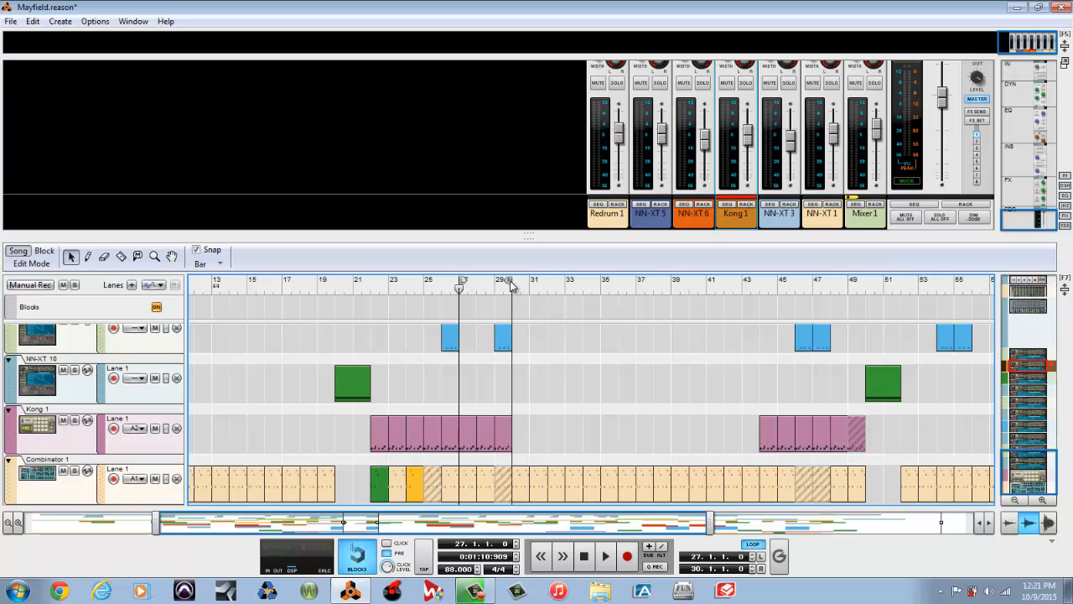
drag(508, 281, 495, 285)
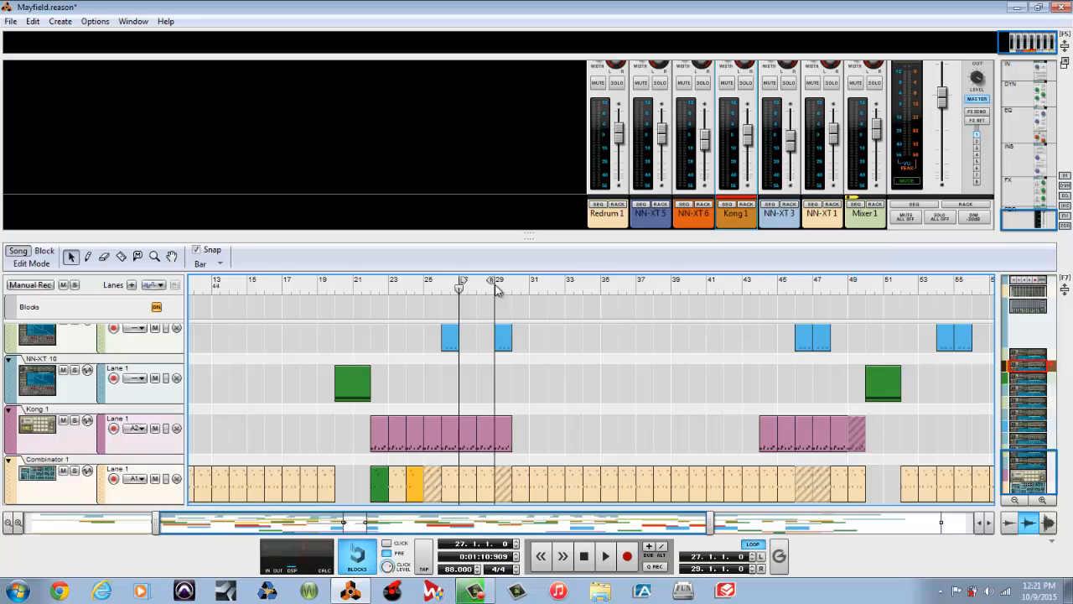
Step: Select the Kong 1 clip at bar 27 and play the shortened loop with the insert effects active
click(470, 430)
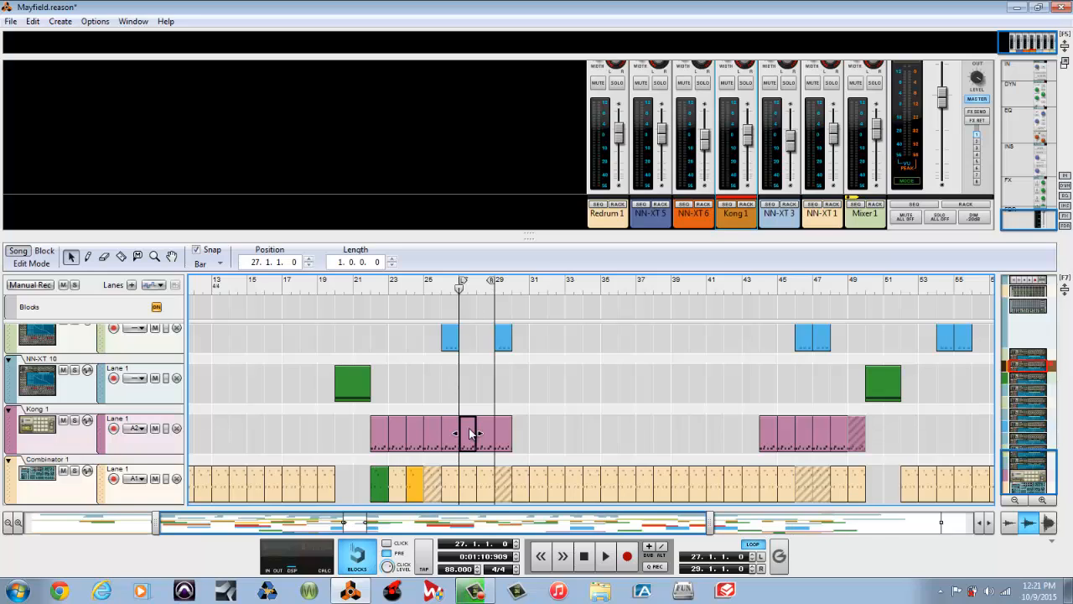
key(space)
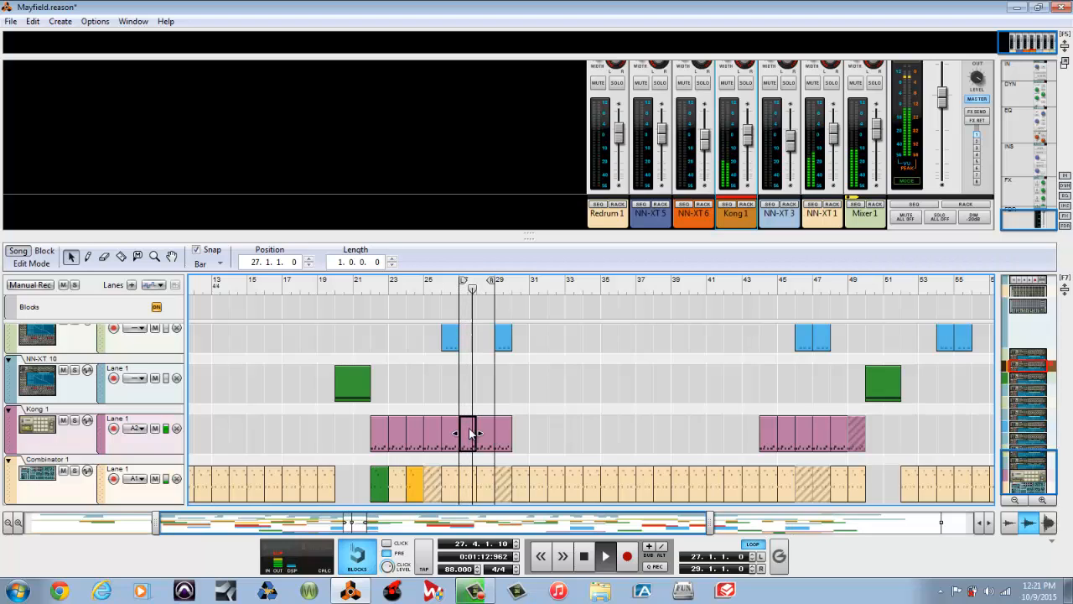
key(space)
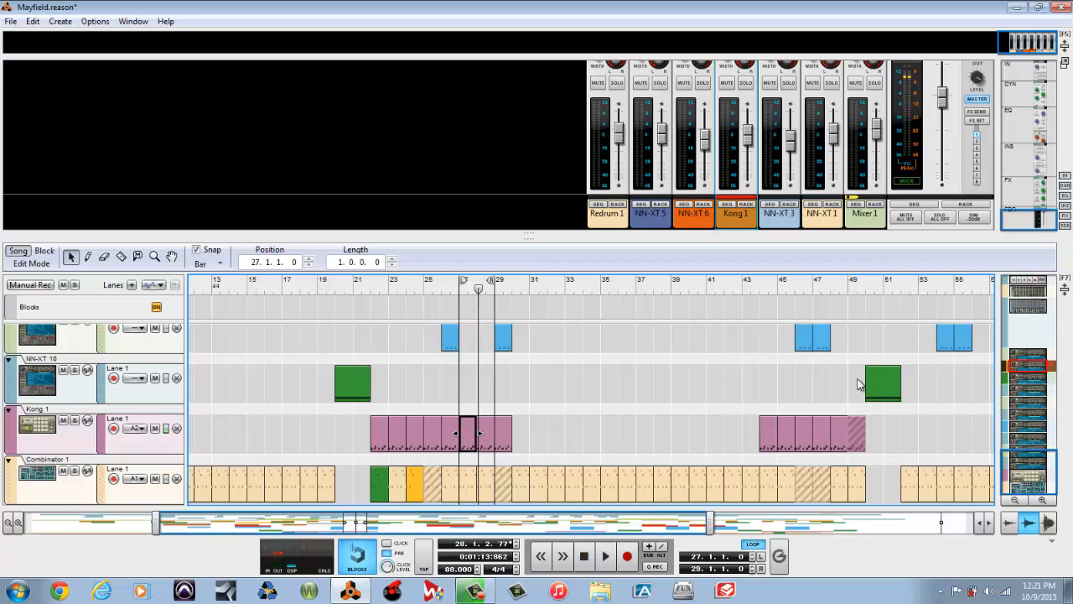
Step: Turn on Bypass for the Kong 1 channel's insert effects and play the loop from bar 27
click(1014, 202)
drag(1014, 202, 1010, 144)
click(732, 128)
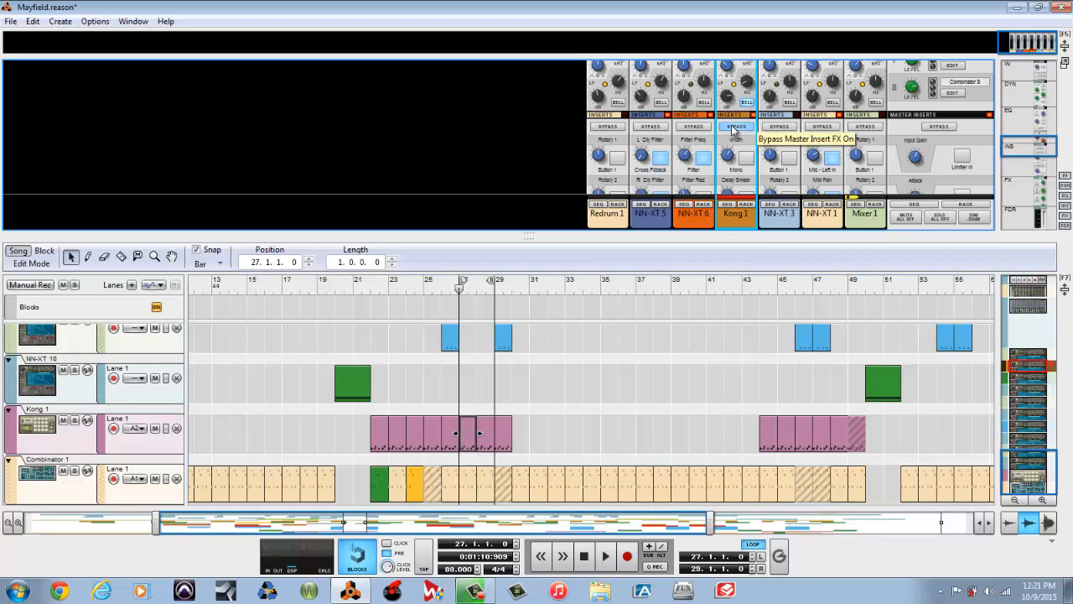
key(space)
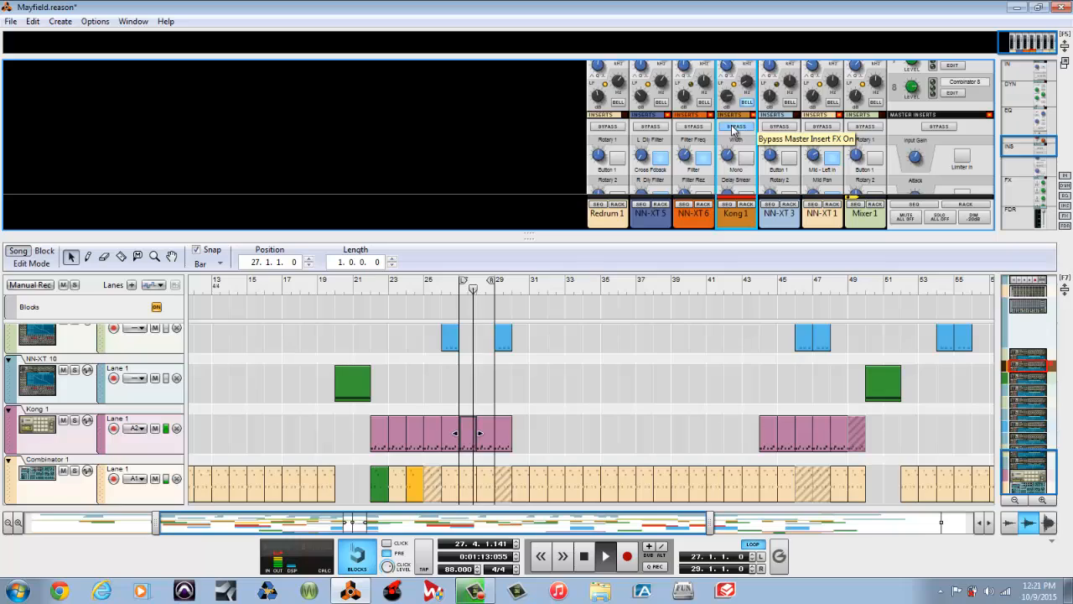
key(space)
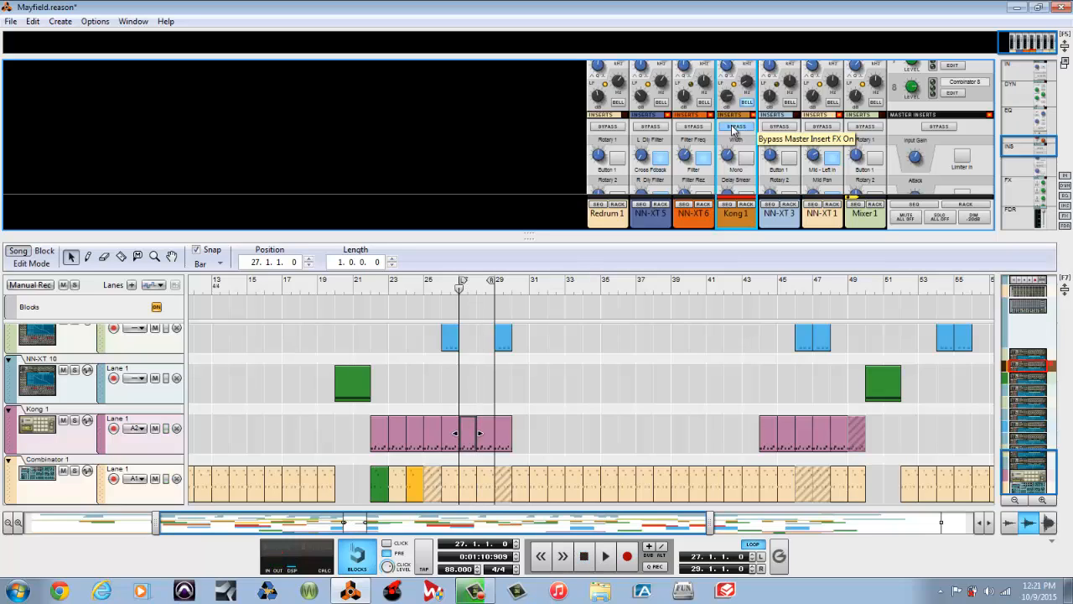
Step: Turn Kong 1's insert effects back on by disabling Bypass and play the bar 27 loop for comparison
click(733, 128)
key(space)
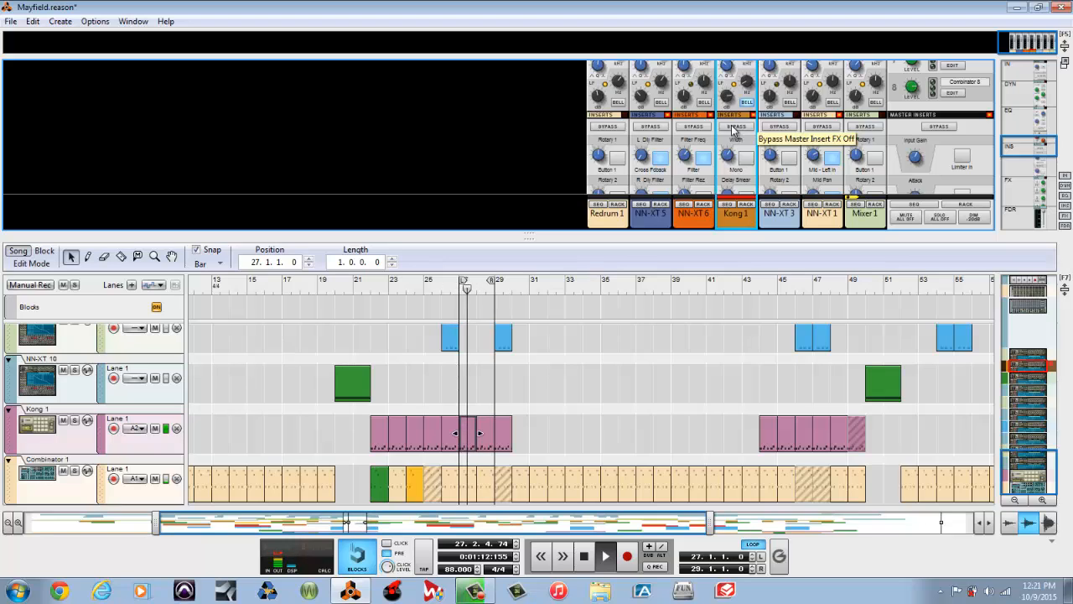
key(space)
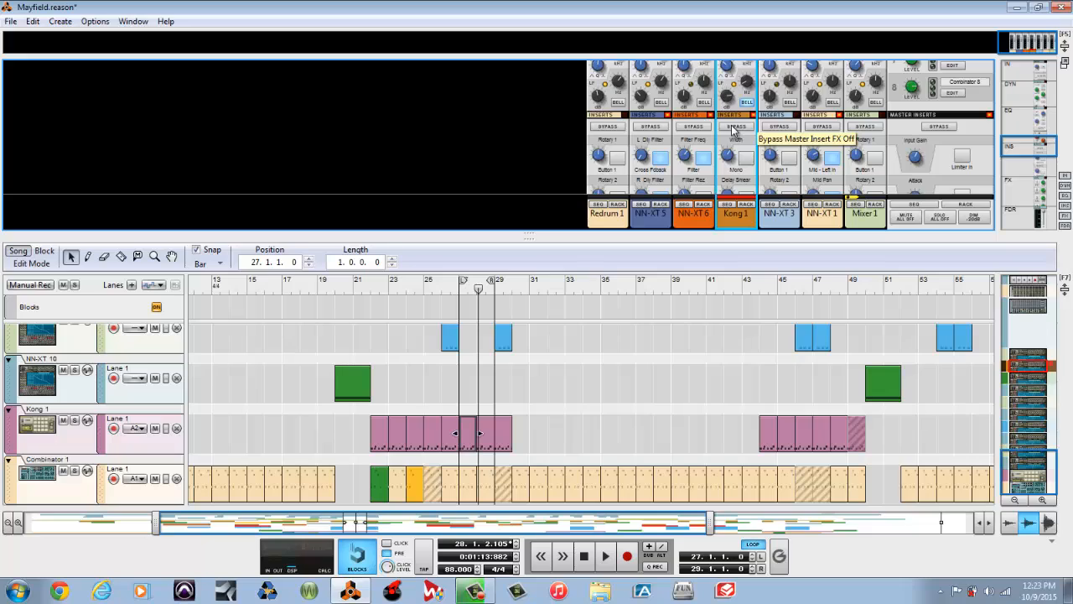
Step: Play the bar 27 to 29 loop with Kong 1's insert effects active
key(space)
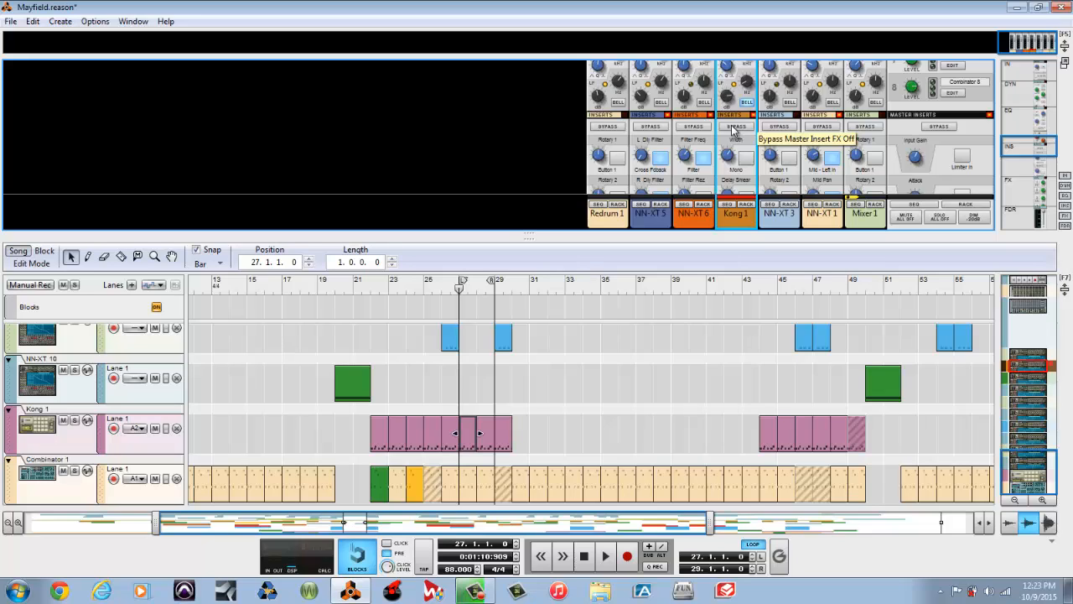
key(space)
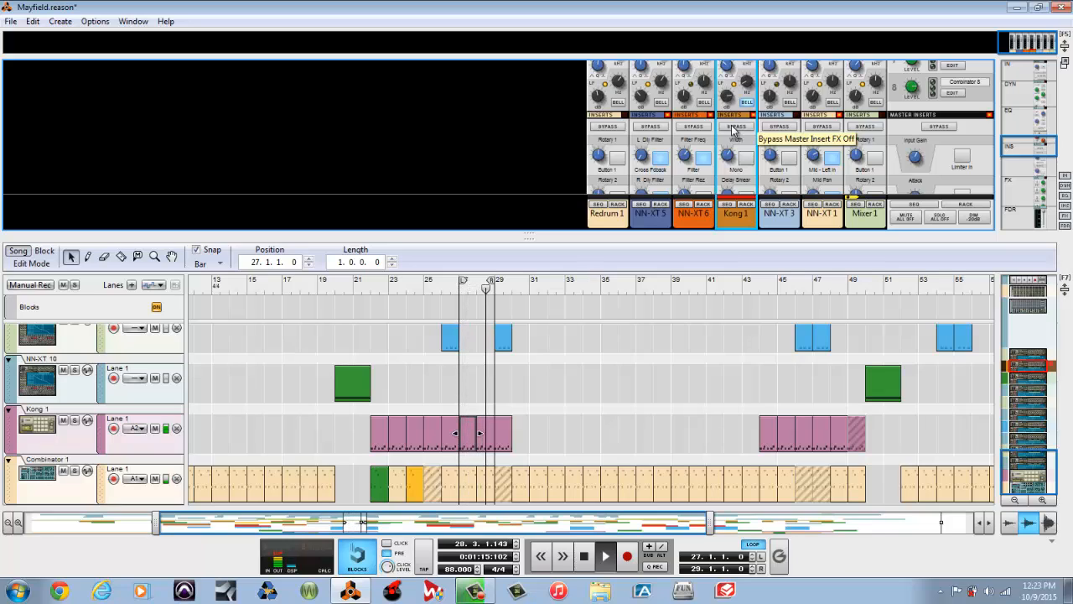
key(space)
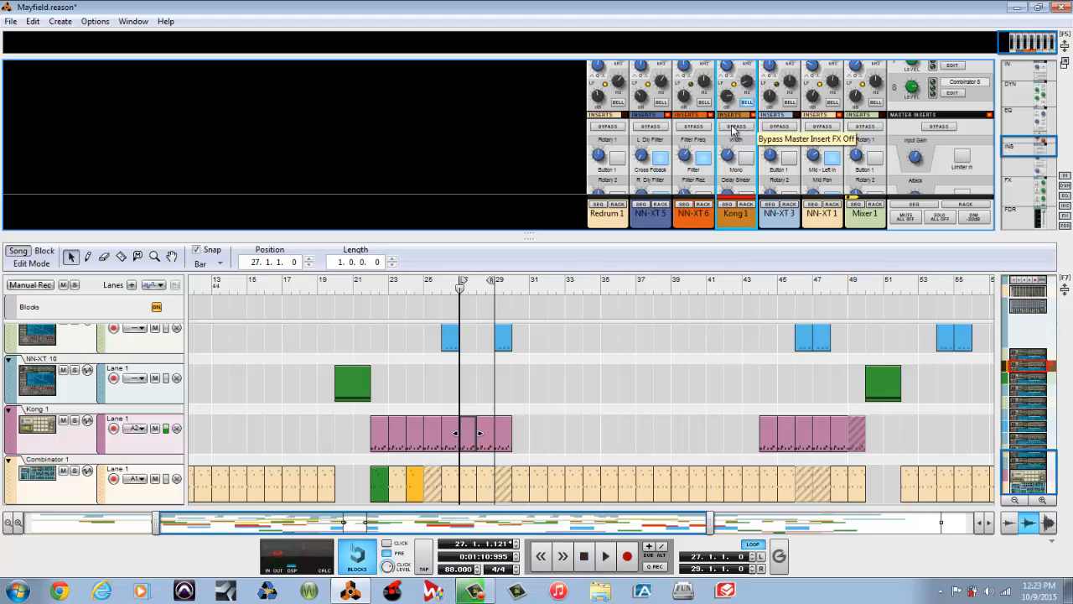
Step: Compare Kong 1 in the loop from bar 27 with its insert effects bypassed and with them turned back on
click(733, 127)
key(space)
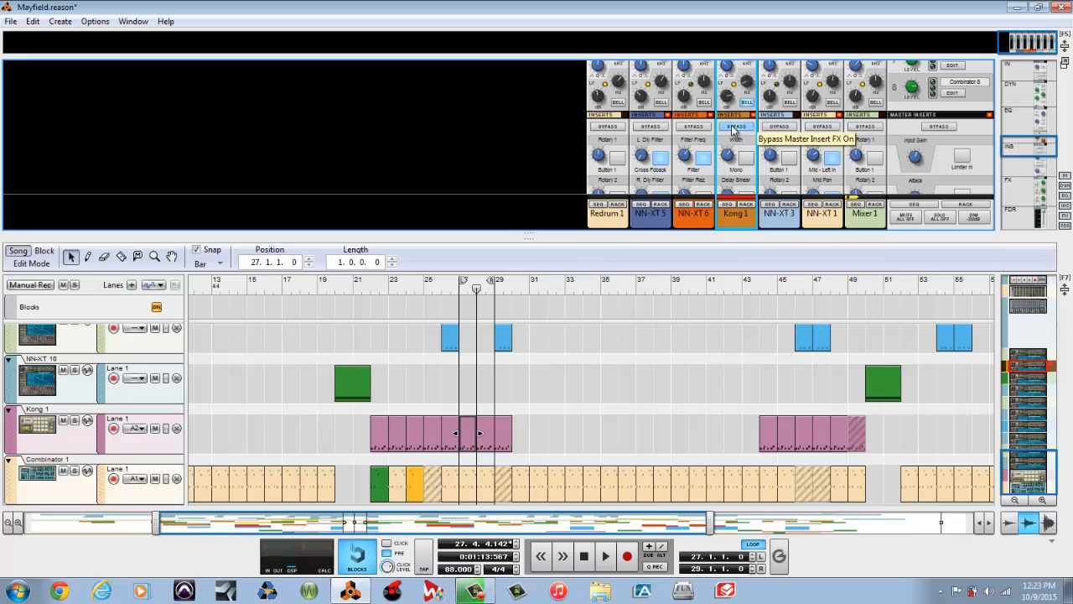
key(shift+Return)
click(734, 128)
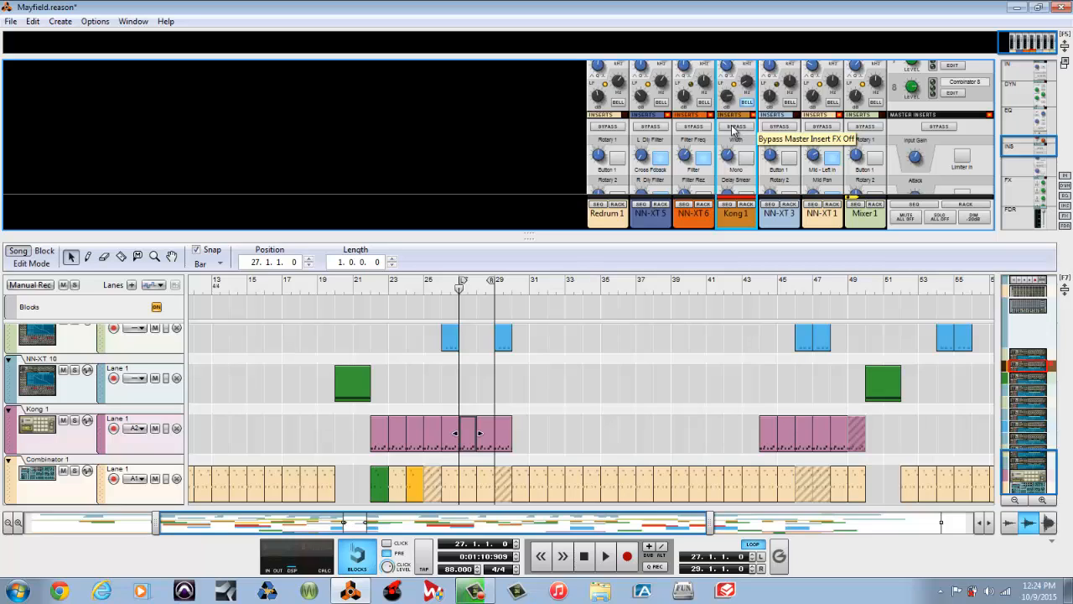
key(space)
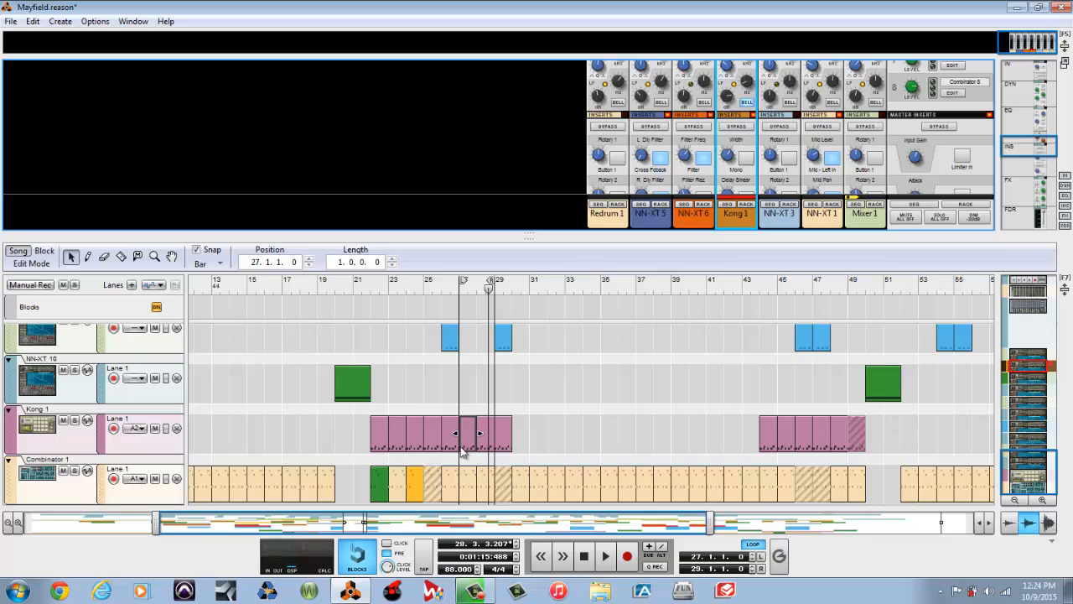
Step: Place the song position at bar 23
click(281, 286)
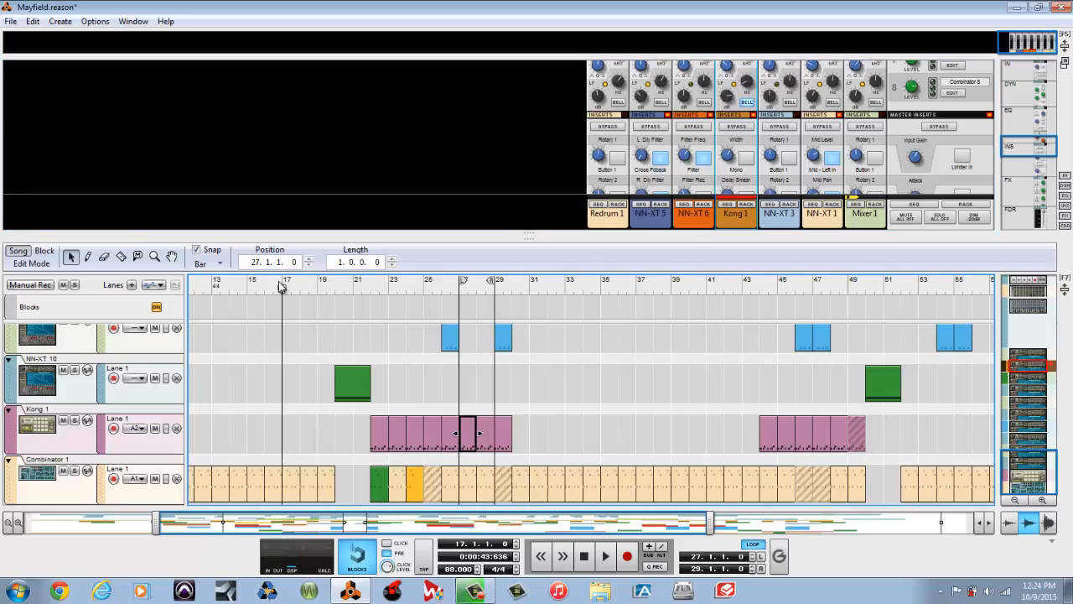
click(388, 287)
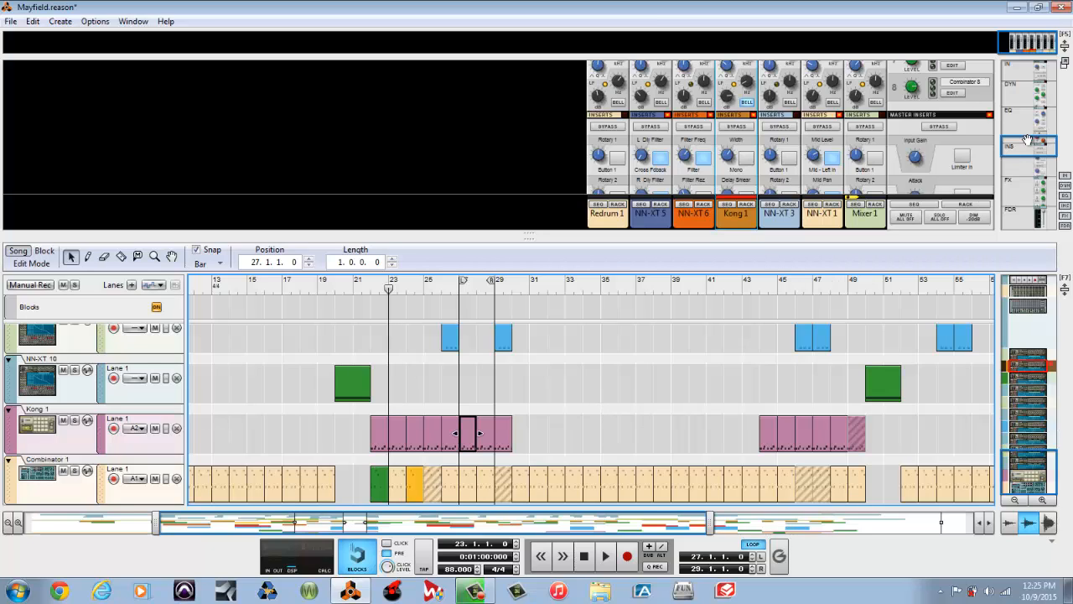
Step: Show the mixer's fader section, open the Kong 1 device in the rack and audition drum pads 1 and 2
drag(1027, 139, 1020, 217)
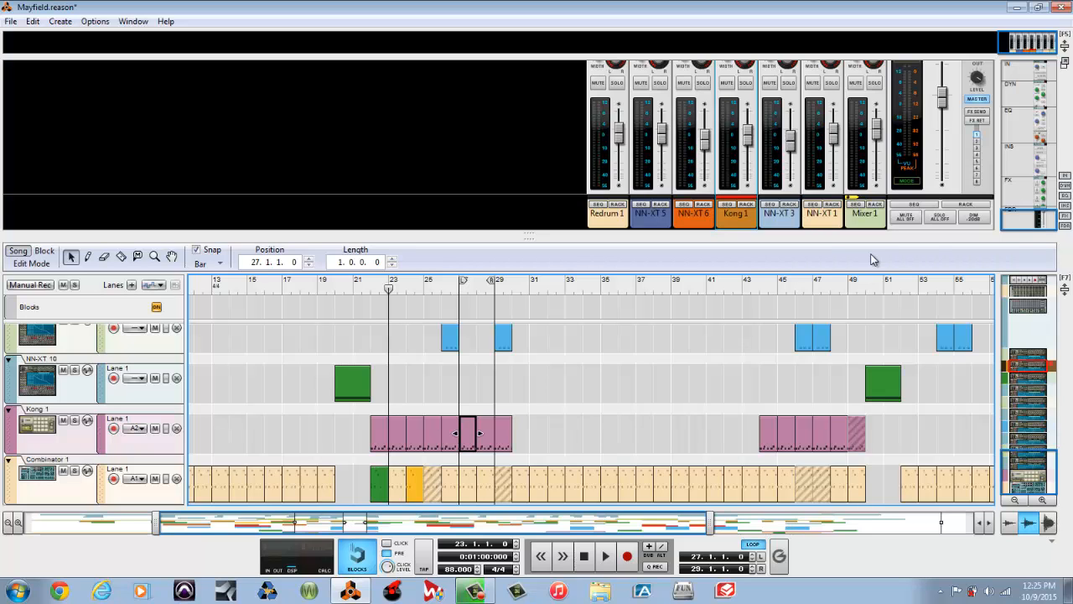
click(745, 204)
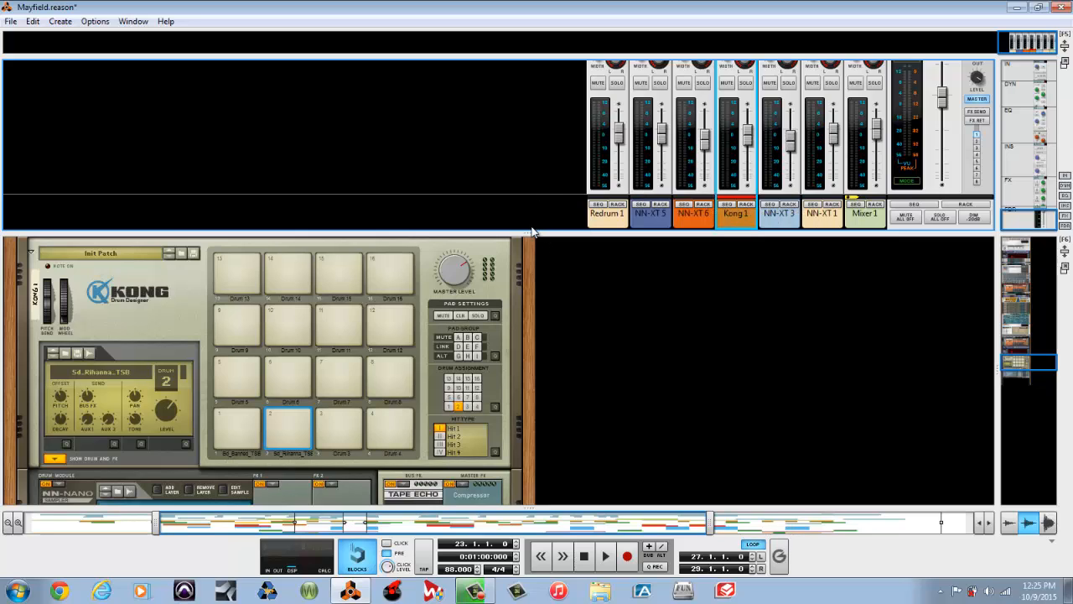
click(238, 433)
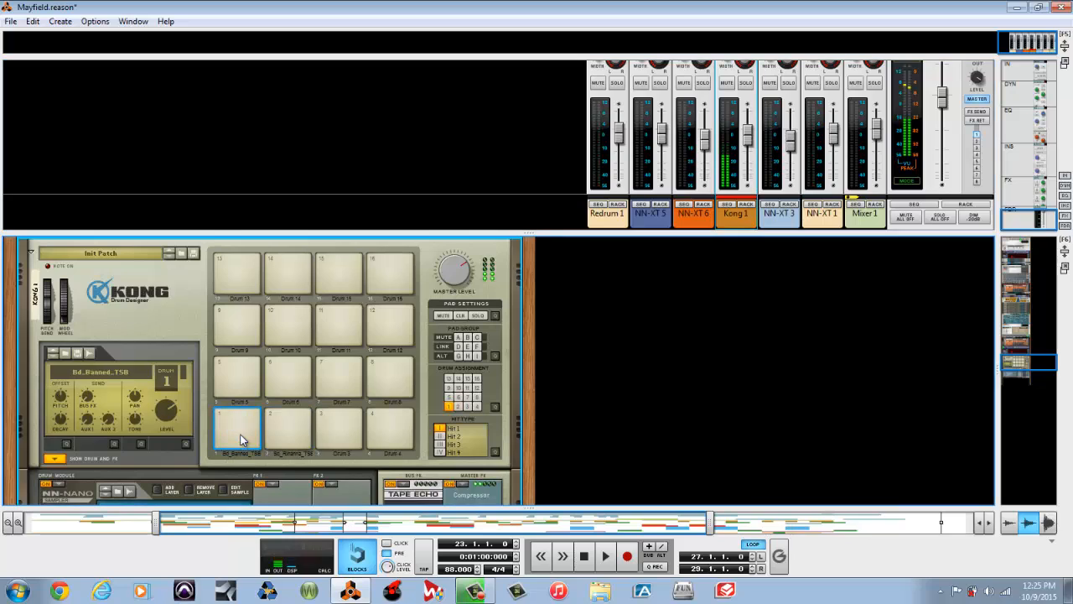
click(268, 432)
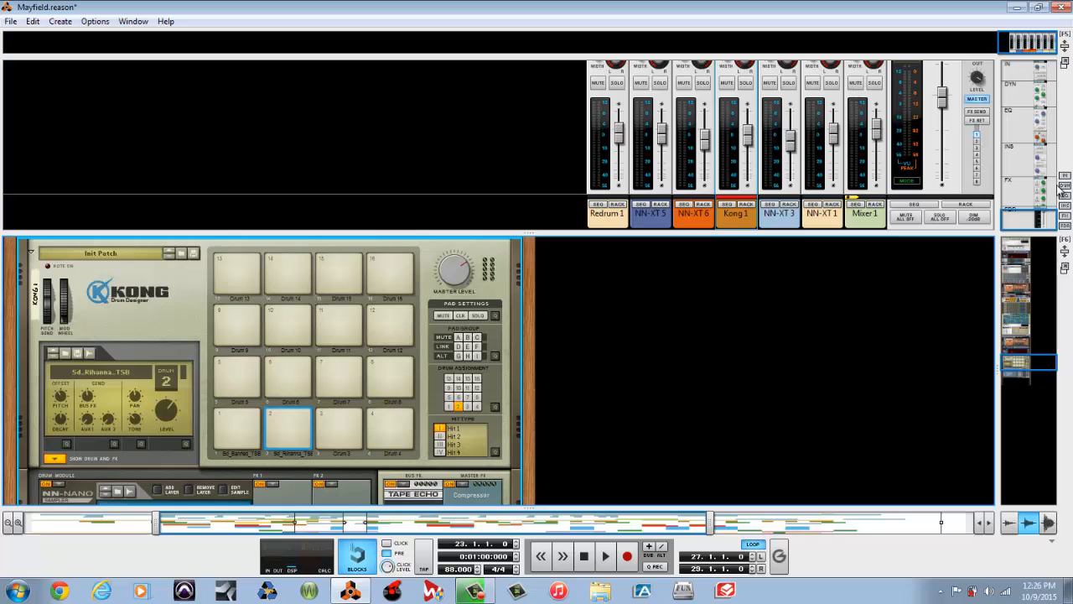
Step: Open Kong 1's Haas Type 2 insert devices for editing and enlarge the rack over the mixer area
drag(1032, 211, 1018, 171)
click(736, 120)
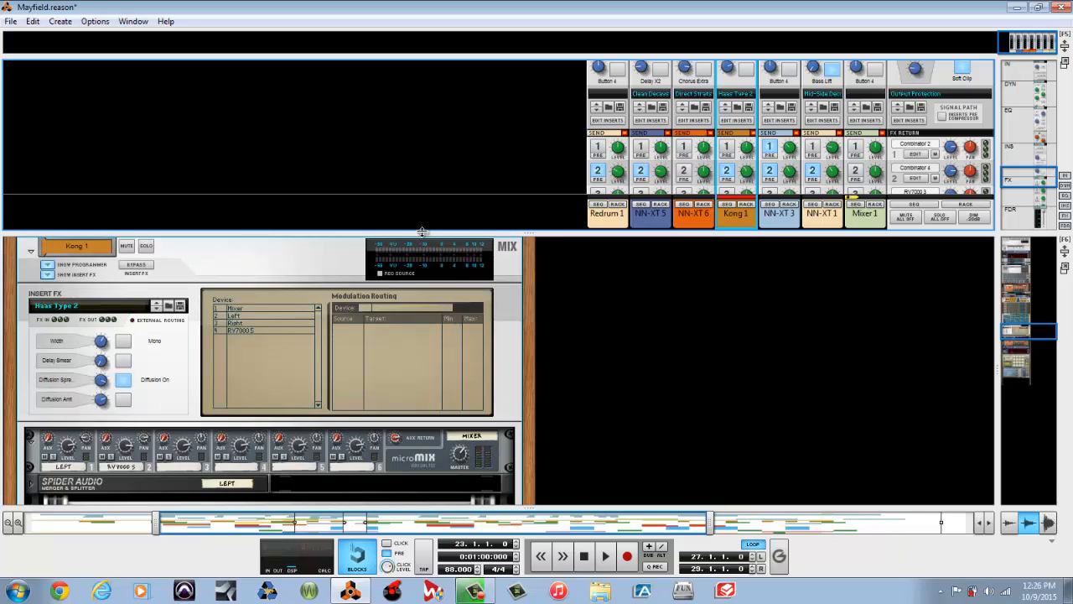
drag(422, 232, 419, 44)
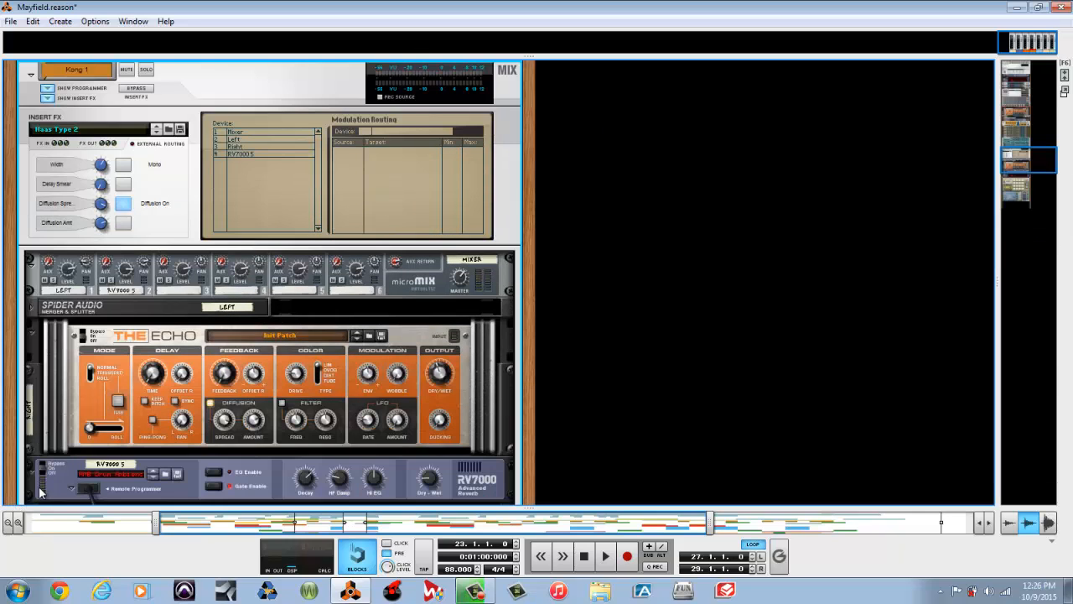
Step: Unfold the remote programmer of the RV7000 5 in the Haas Type 2 insert and display its Reverb settings
click(67, 487)
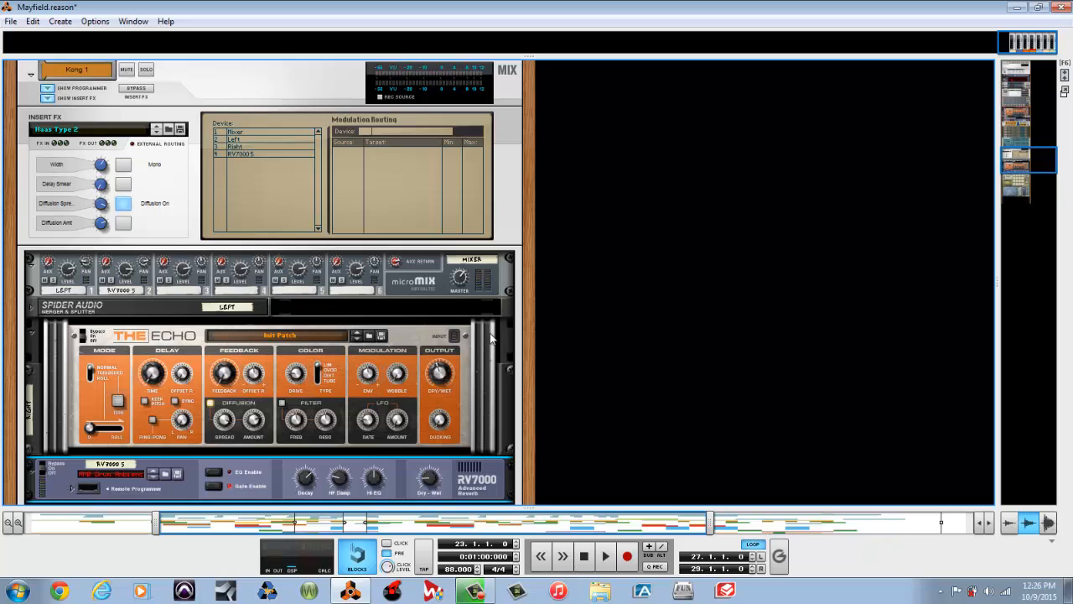
drag(531, 258, 530, 212)
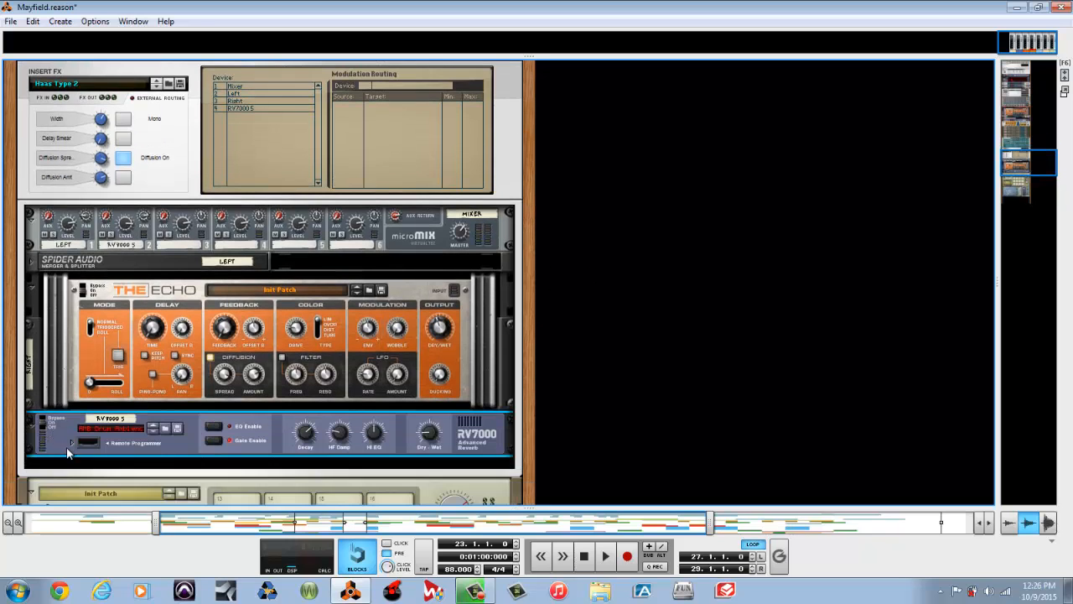
click(71, 444)
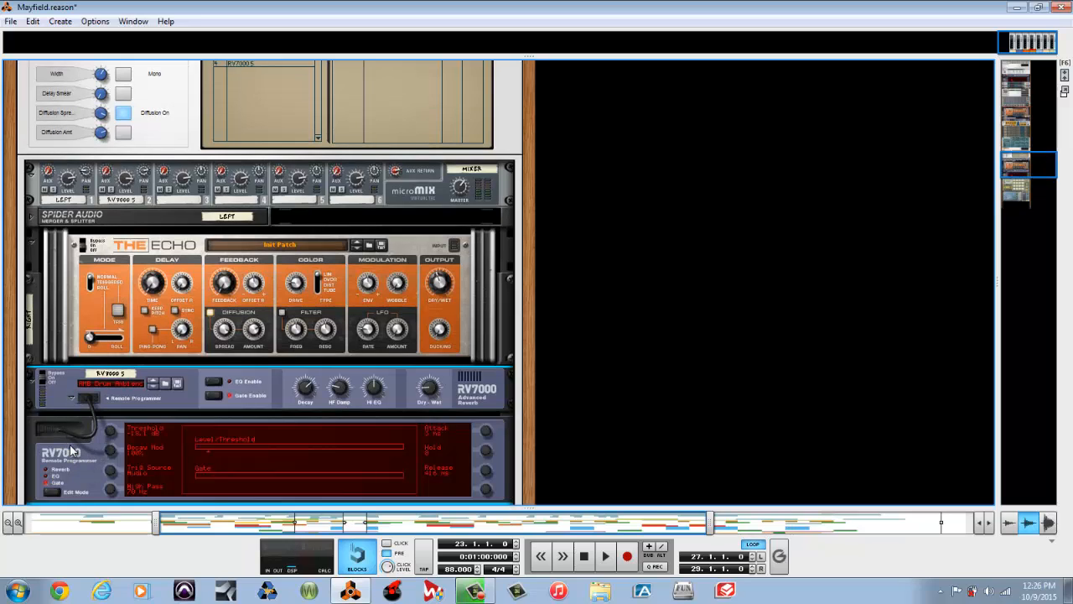
click(46, 470)
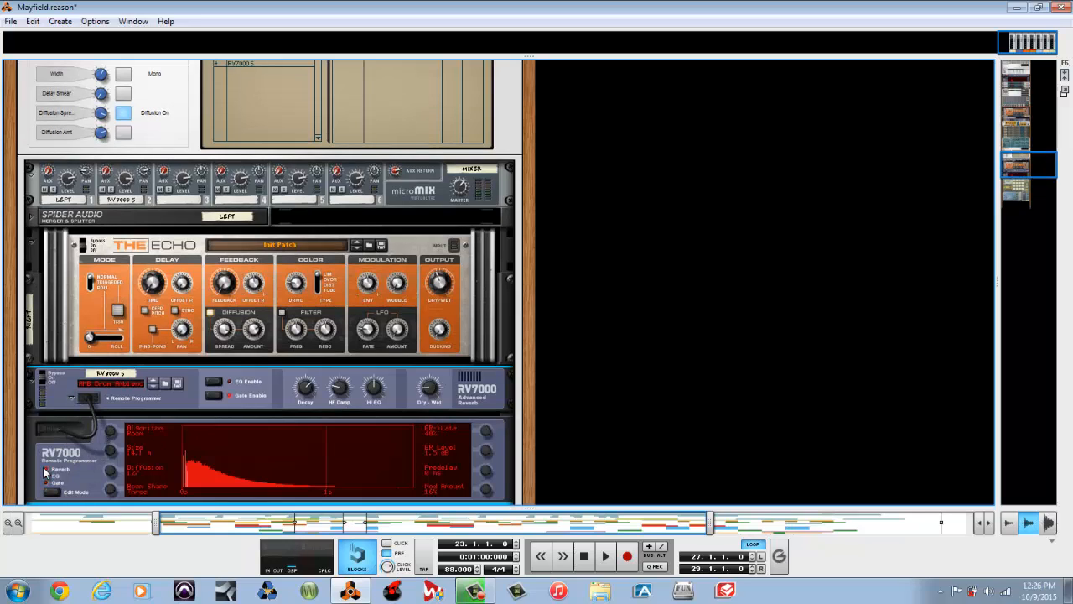